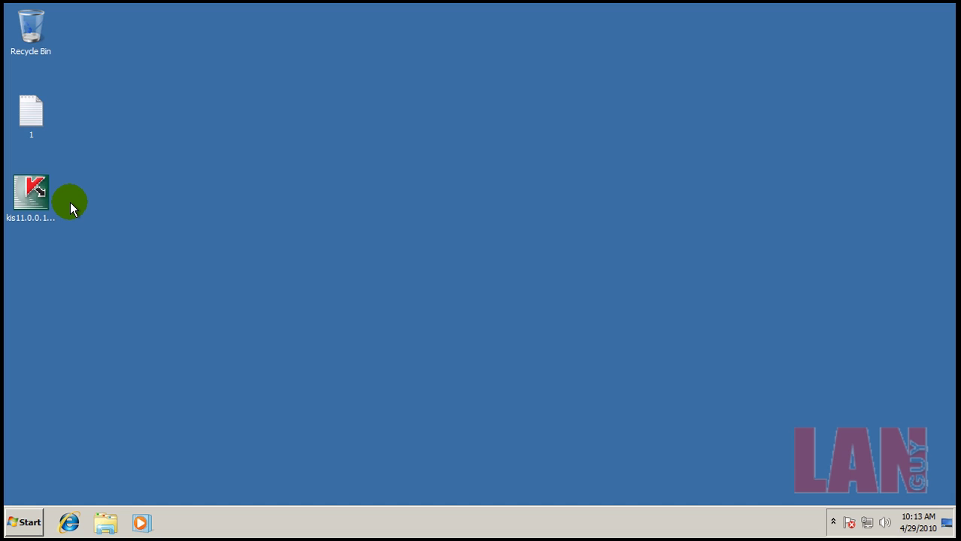
# Open the main window of the installed Kaspersky Internet Security 2011.
pyautogui.click(15, 213)
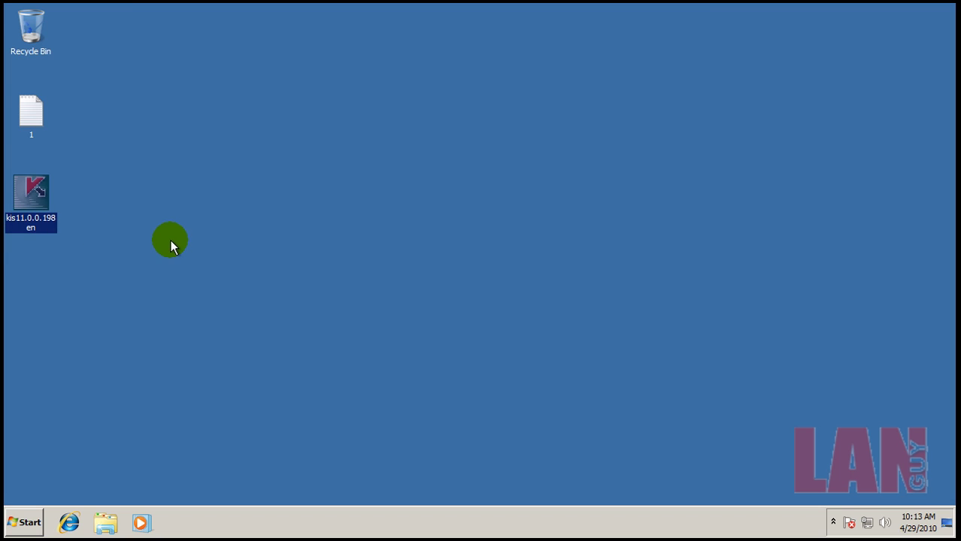
pyautogui.click(833, 522)
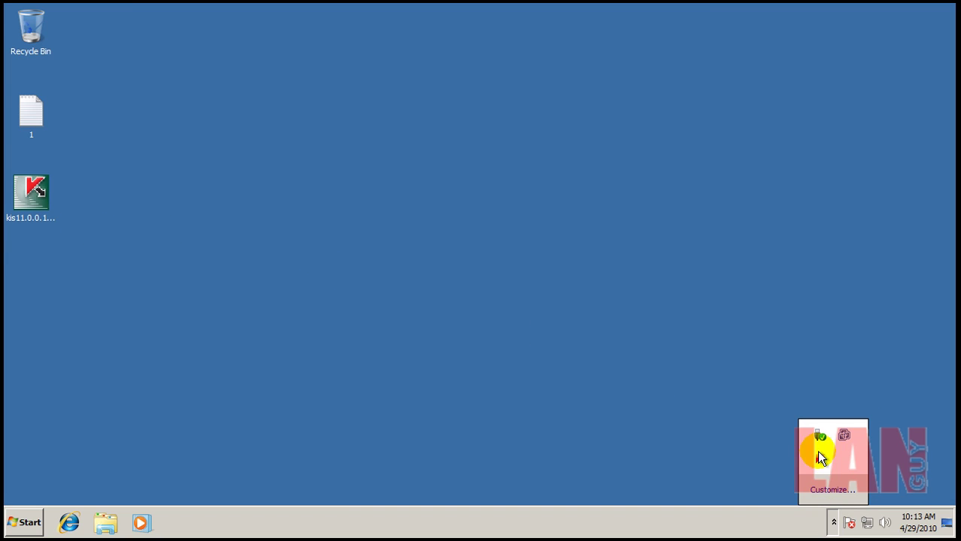
pyautogui.click(818, 456)
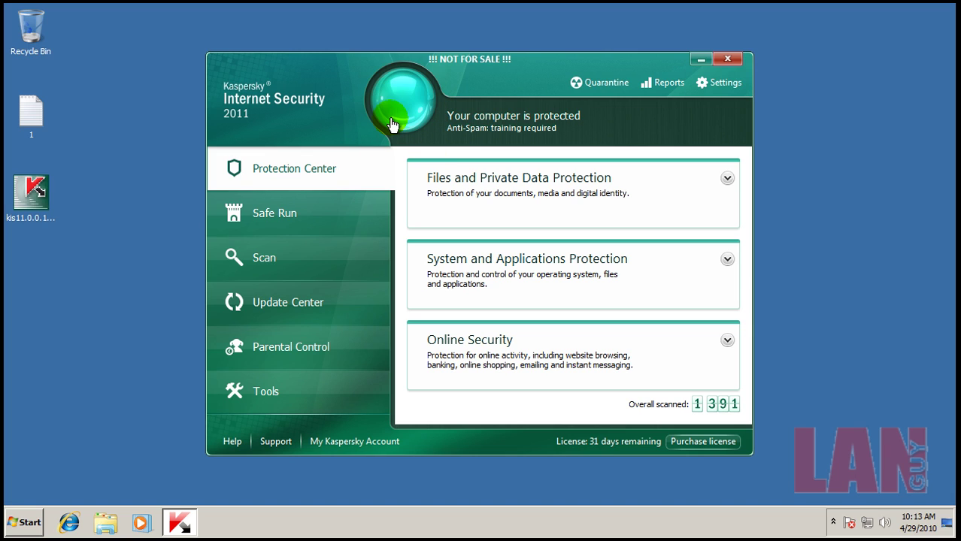
# Look through the Protection Center and Scan sections, and start a database update in the Update Center.
pyautogui.click(338, 177)
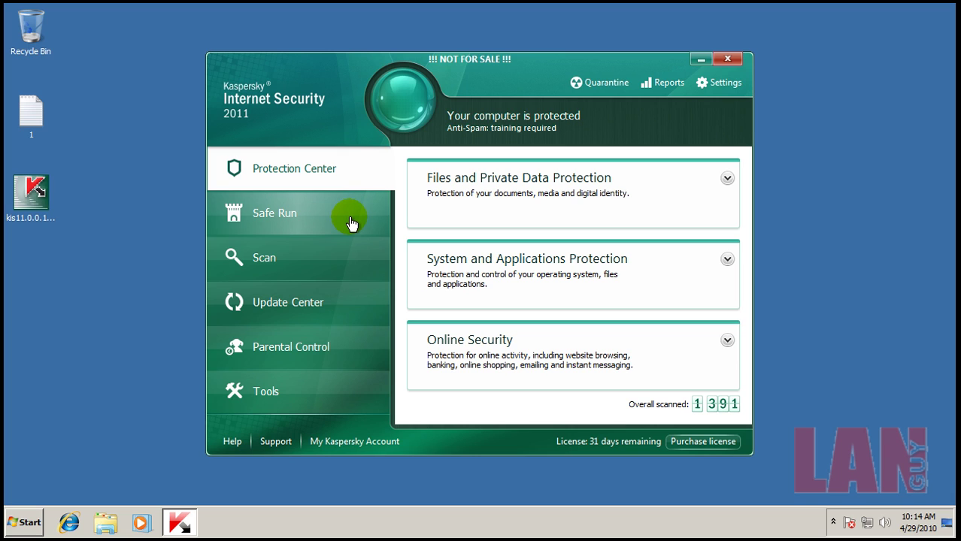
pyautogui.click(327, 197)
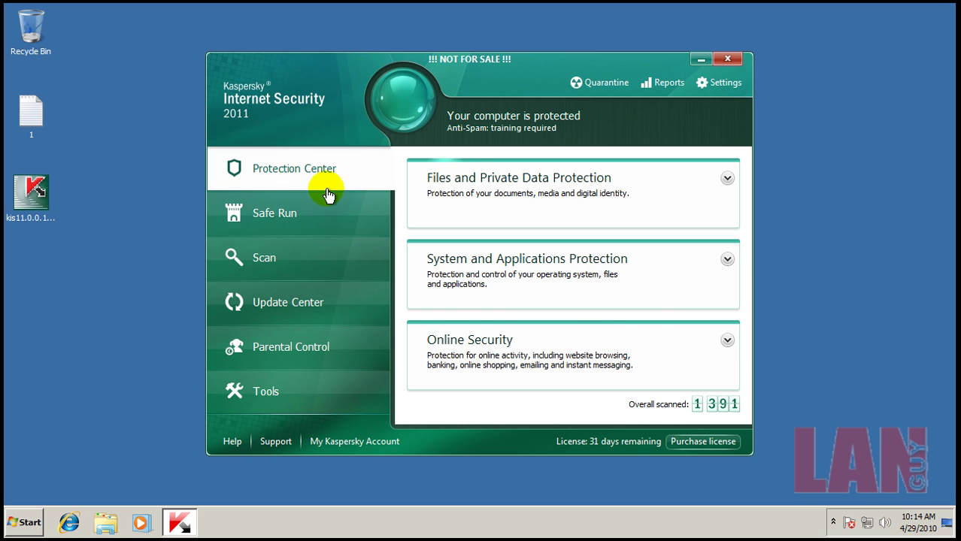
pyautogui.click(332, 259)
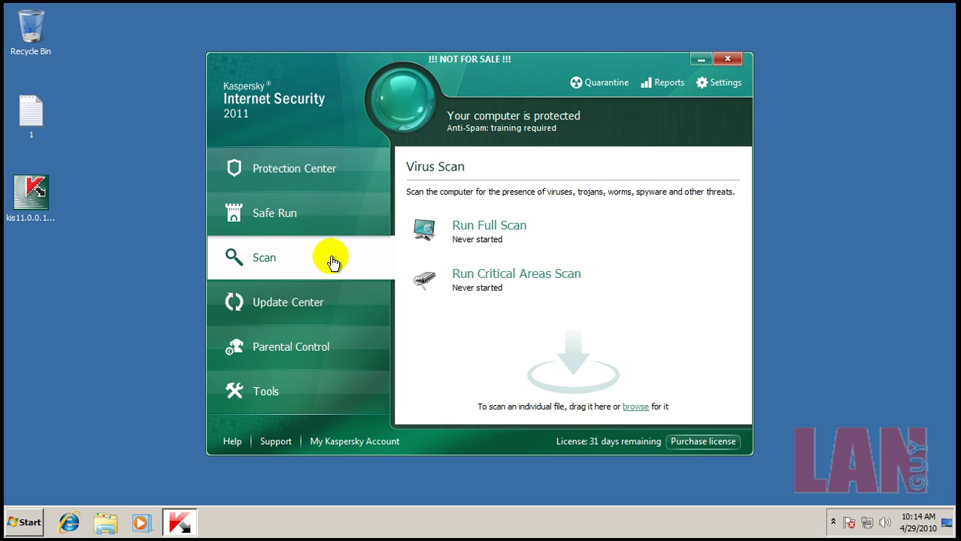
pyautogui.click(343, 305)
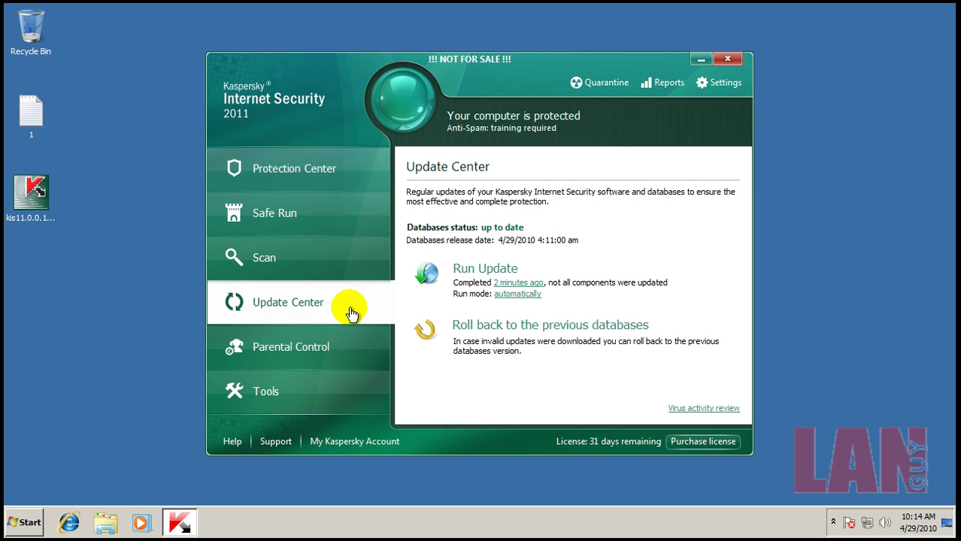
pyautogui.click(479, 293)
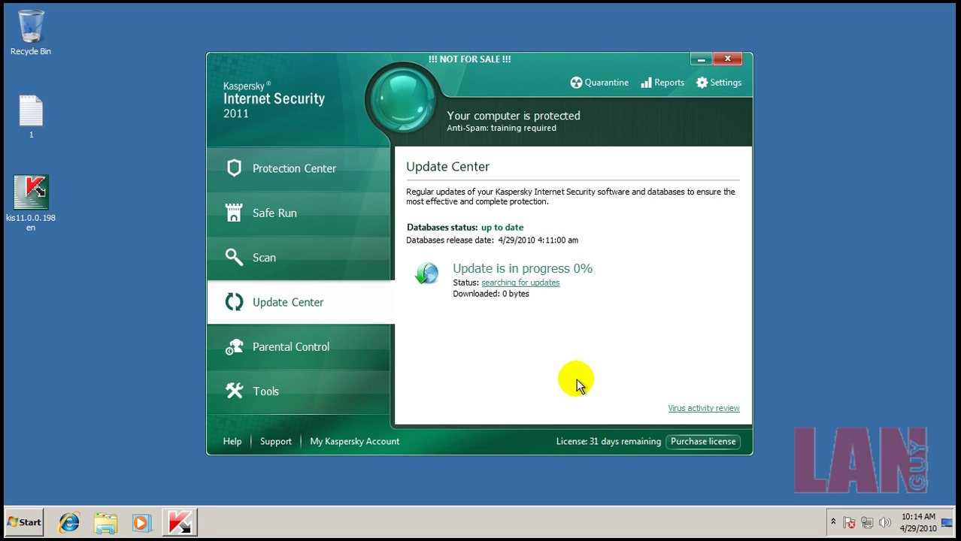
# Review the Protection Center settings component by component, from General Settings and File Anti-Virus through to Anti-Banner.
pyautogui.click(719, 84)
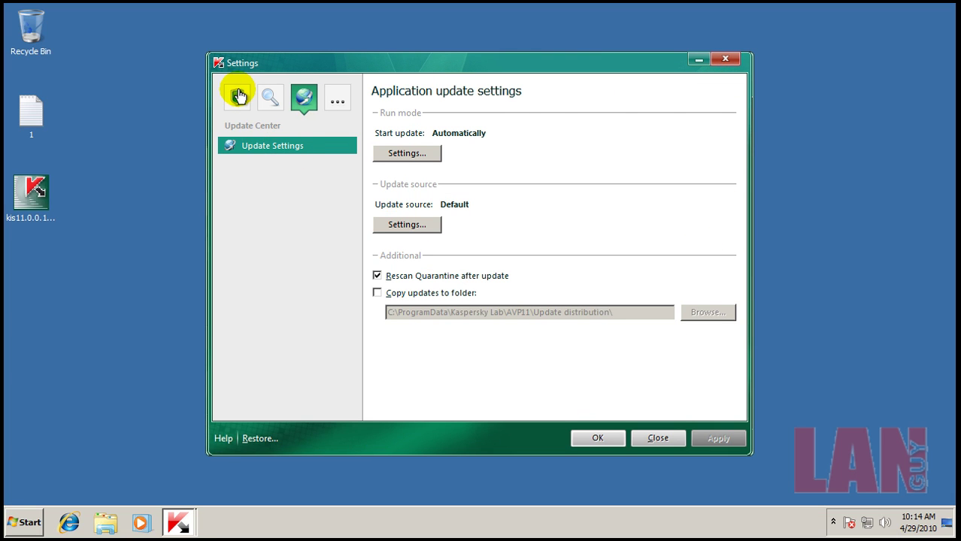
pyautogui.click(238, 97)
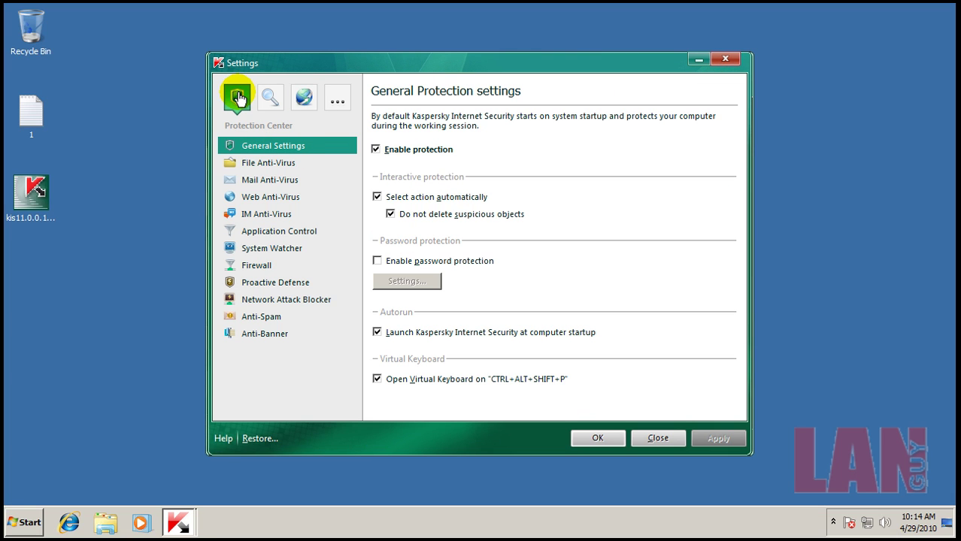
pyautogui.click(271, 181)
pyautogui.click(263, 164)
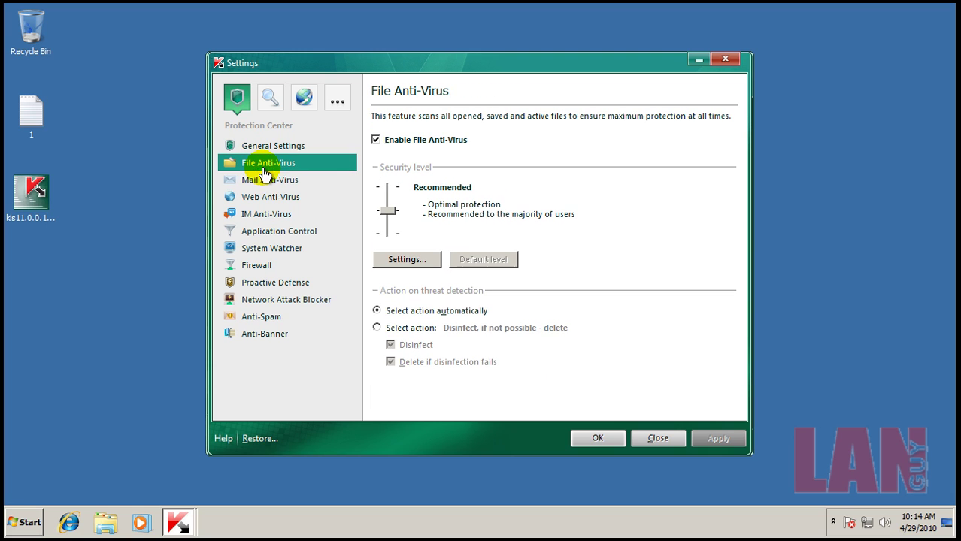
pyautogui.click(268, 197)
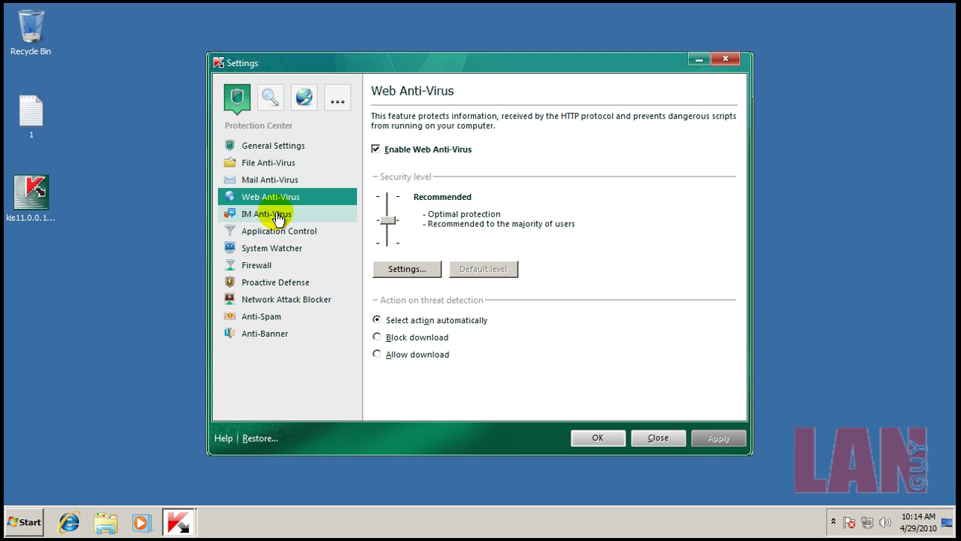
pyautogui.click(276, 215)
pyautogui.click(252, 232)
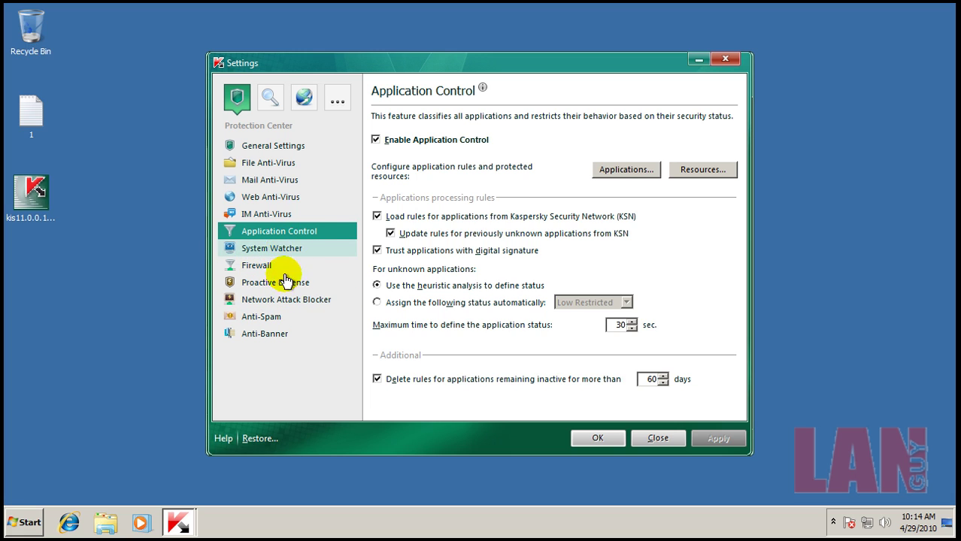
pyautogui.click(274, 249)
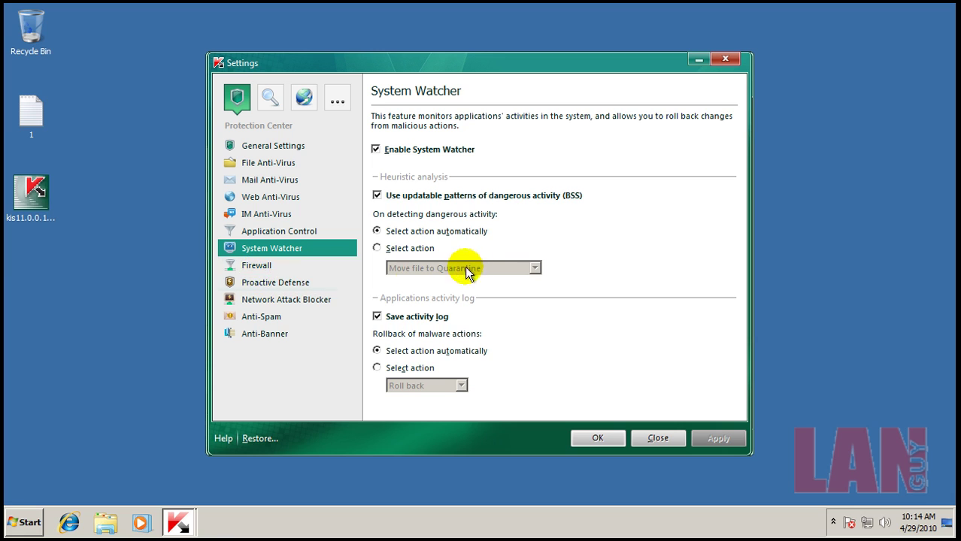
pyautogui.click(259, 268)
pyautogui.click(283, 282)
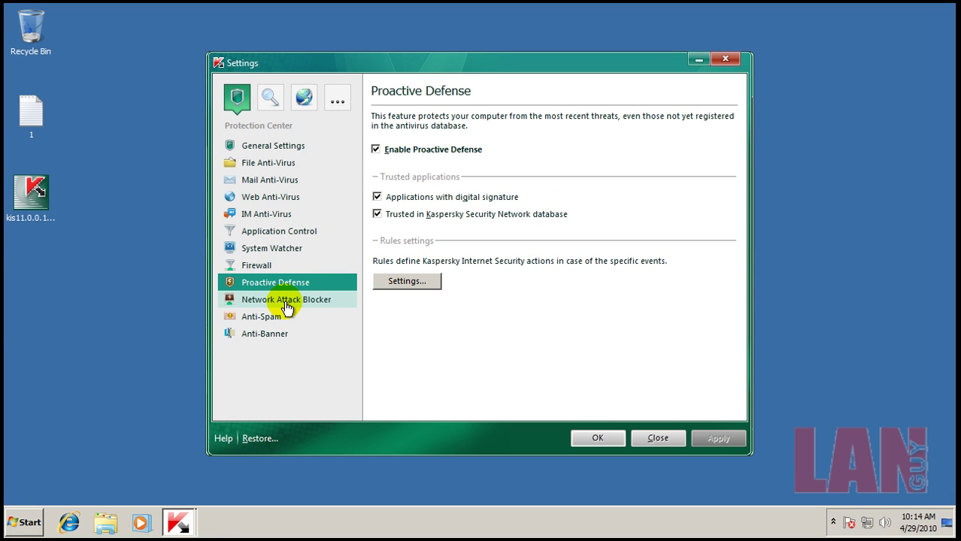
pyautogui.click(286, 305)
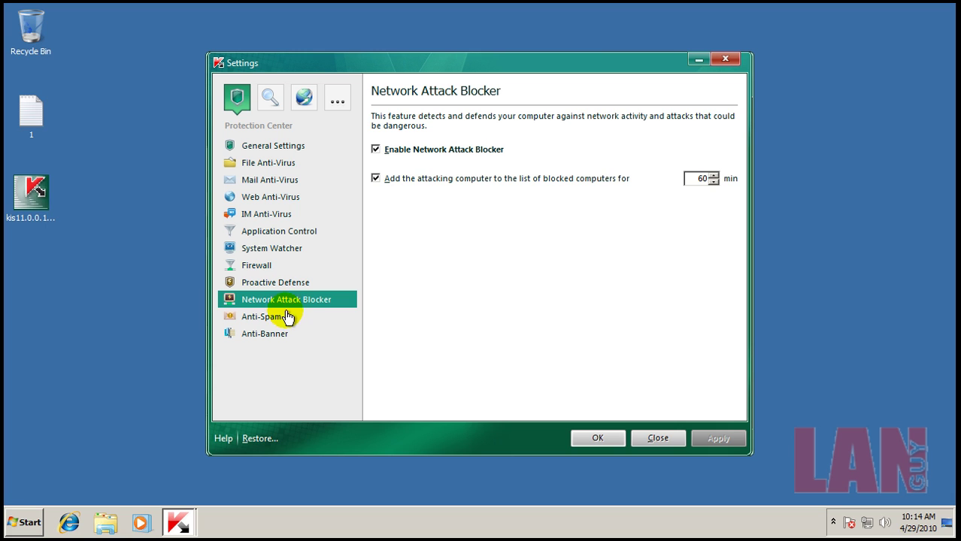
pyautogui.click(285, 318)
pyautogui.click(275, 337)
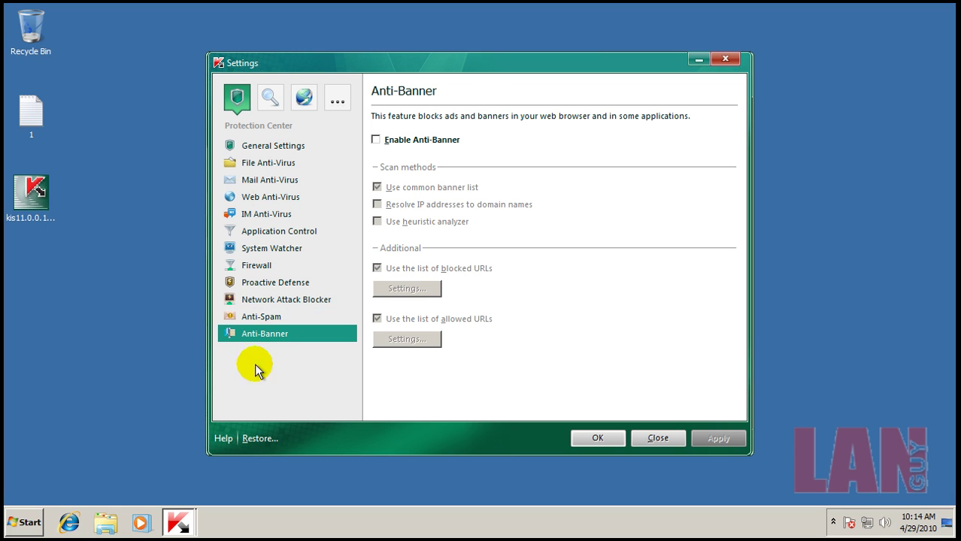
# Review the Scan, Update Center and Advanced Settings pages, including Battery Saving and Compatibility, and close the settings.
pyautogui.click(271, 97)
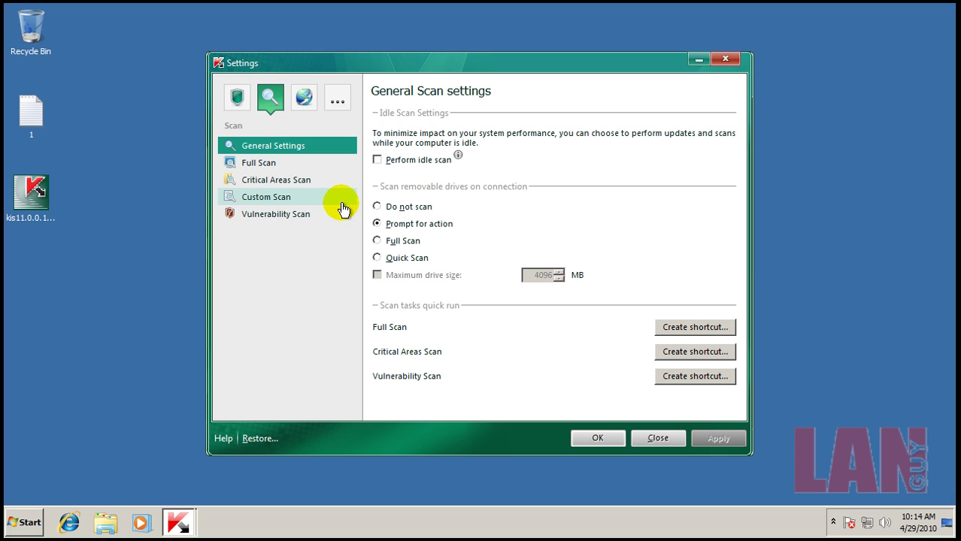
pyautogui.click(305, 95)
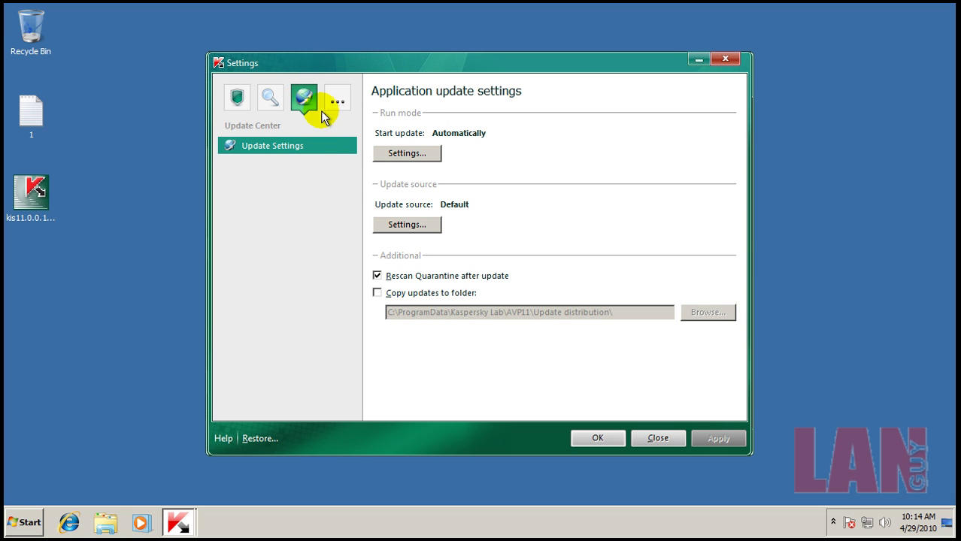
pyautogui.click(336, 98)
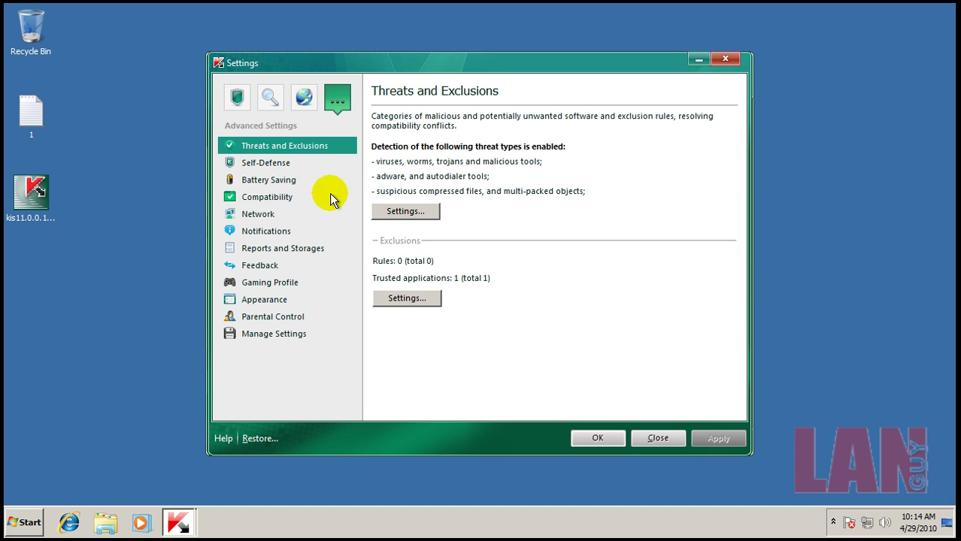
pyautogui.click(259, 180)
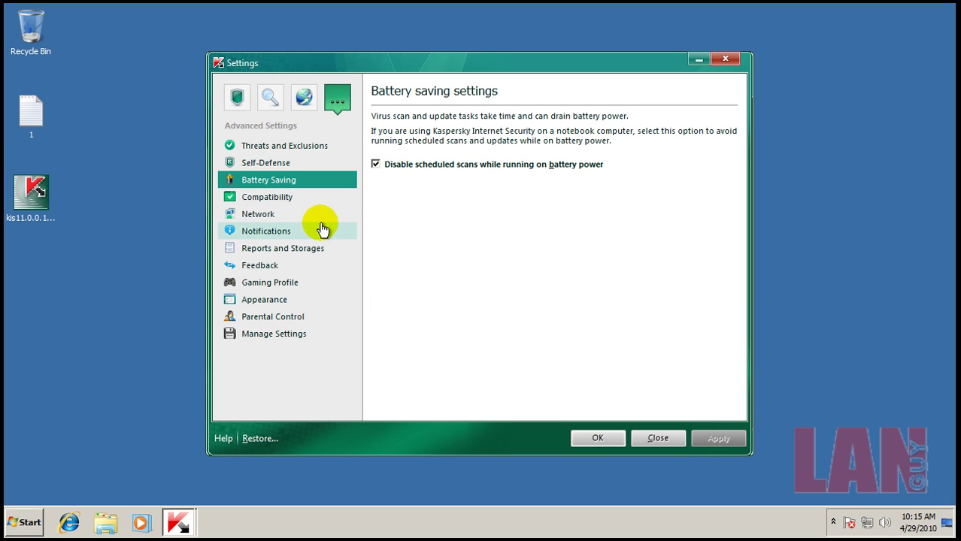
pyautogui.click(276, 202)
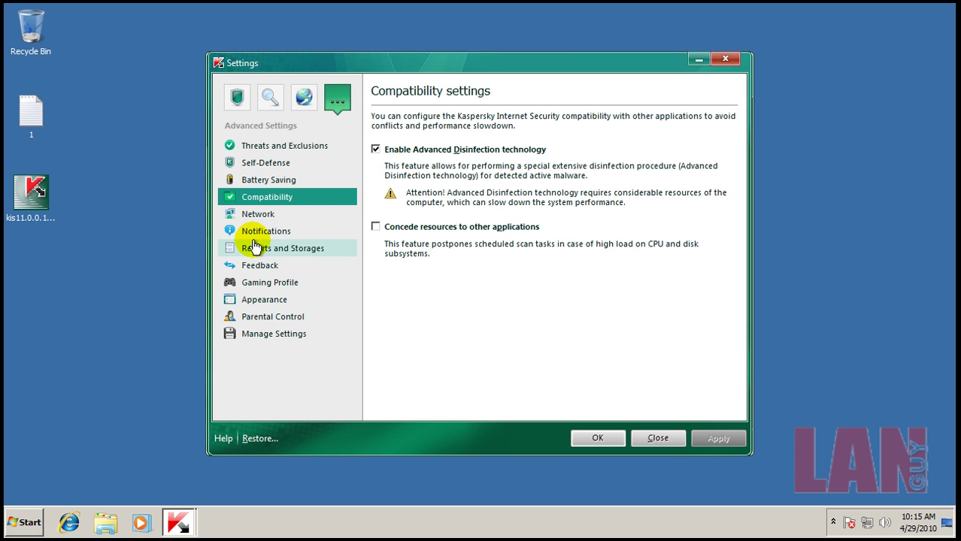
pyautogui.click(659, 439)
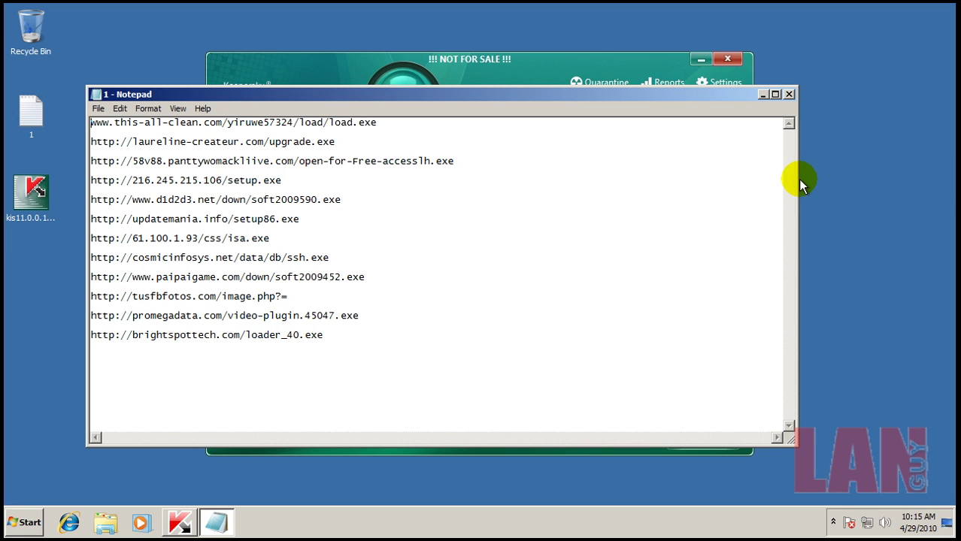
# Narrow the Notepad window holding the list of test links and place it against the desktop's left edge.
pyautogui.moveTo(798, 181); pyautogui.dragTo(512, 170)
pyautogui.moveTo(444, 103); pyautogui.dragTo(363, 156)
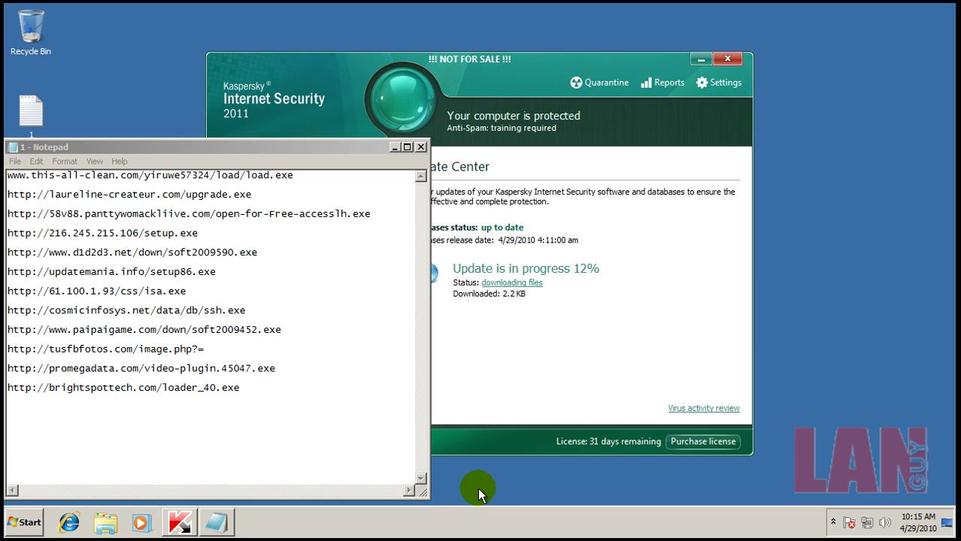
# Check the update status, and close the Kaspersky window and the browser's Internet Explorer 8 welcome tab.
pyautogui.click(621, 71)
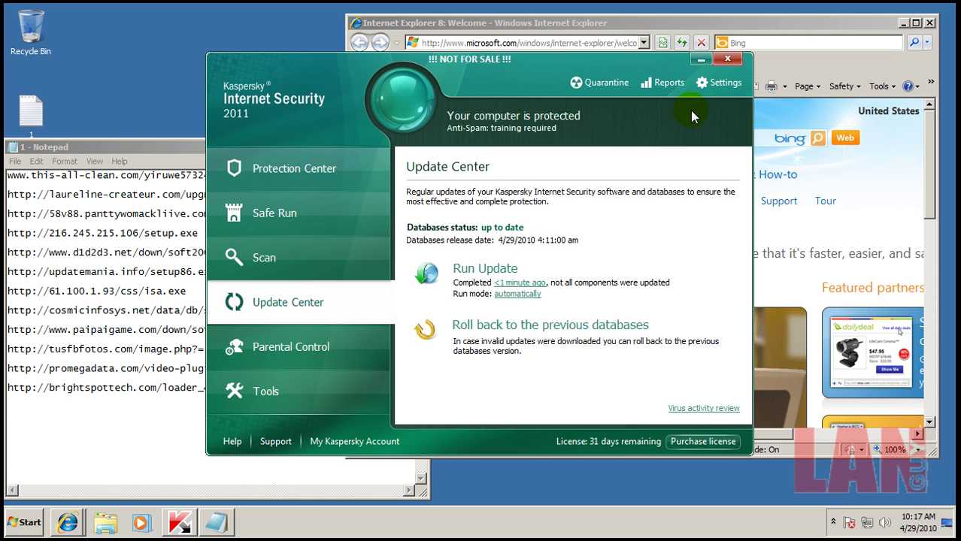
pyautogui.click(727, 64)
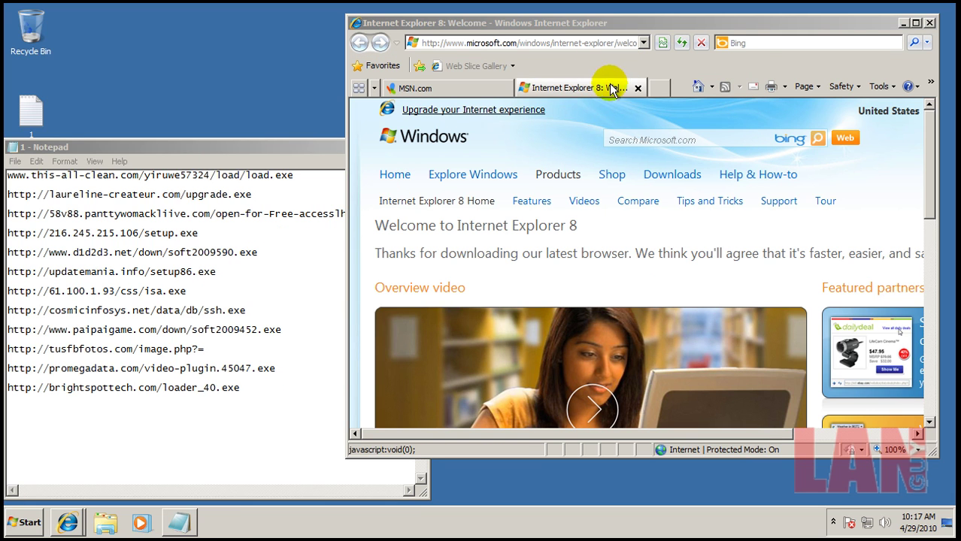
pyautogui.click(637, 88)
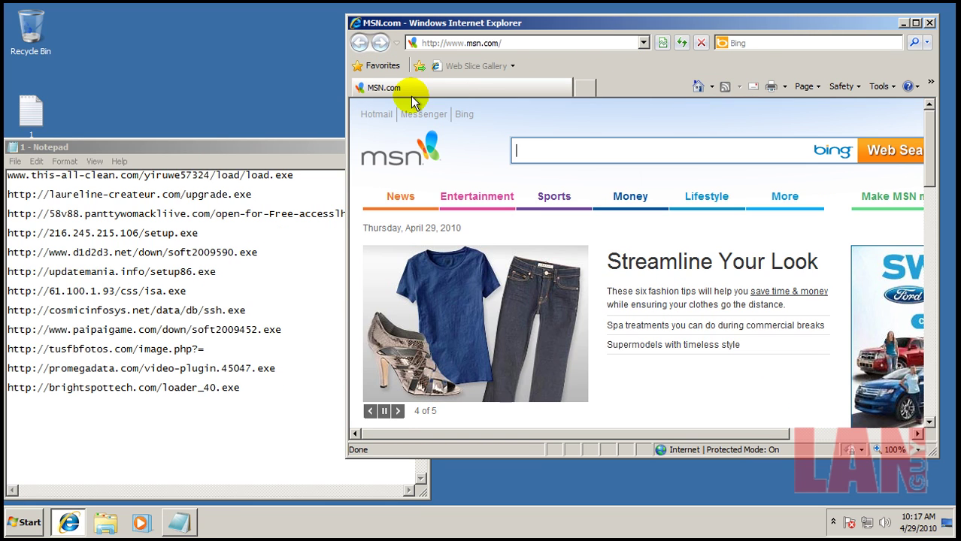
pyautogui.doubleClick(212, 175)
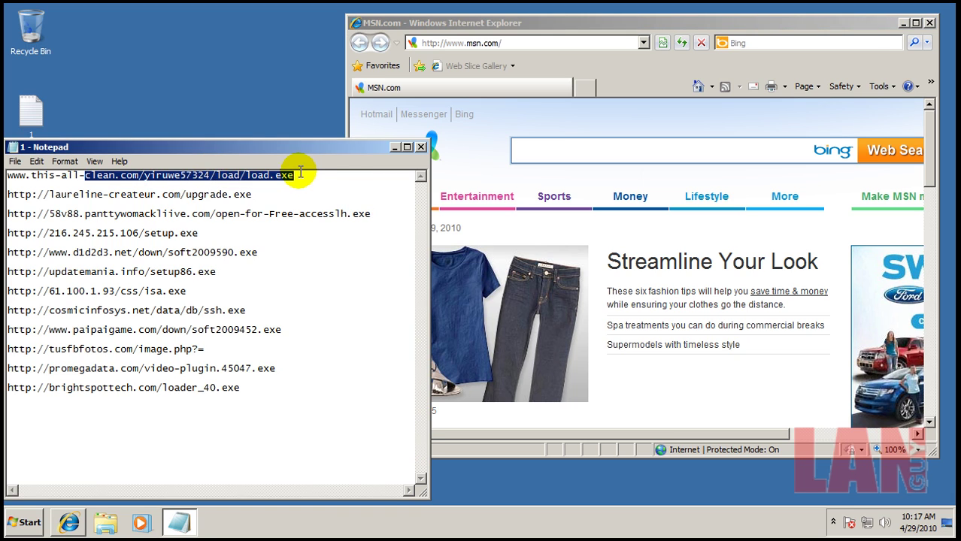
pyautogui.moveTo(300, 174); pyautogui.dragTo(11, 167)
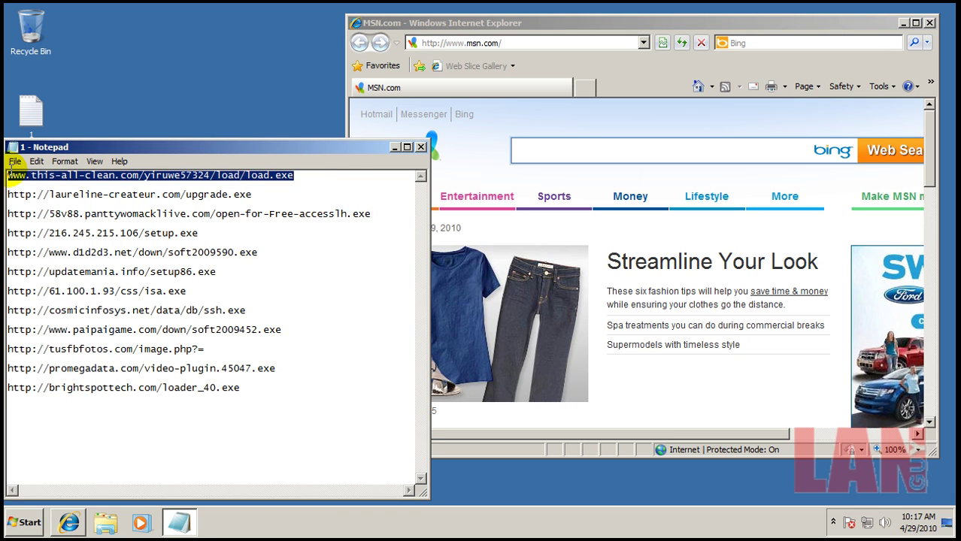
pyautogui.rightClick(12, 173)
pyautogui.click(45, 219)
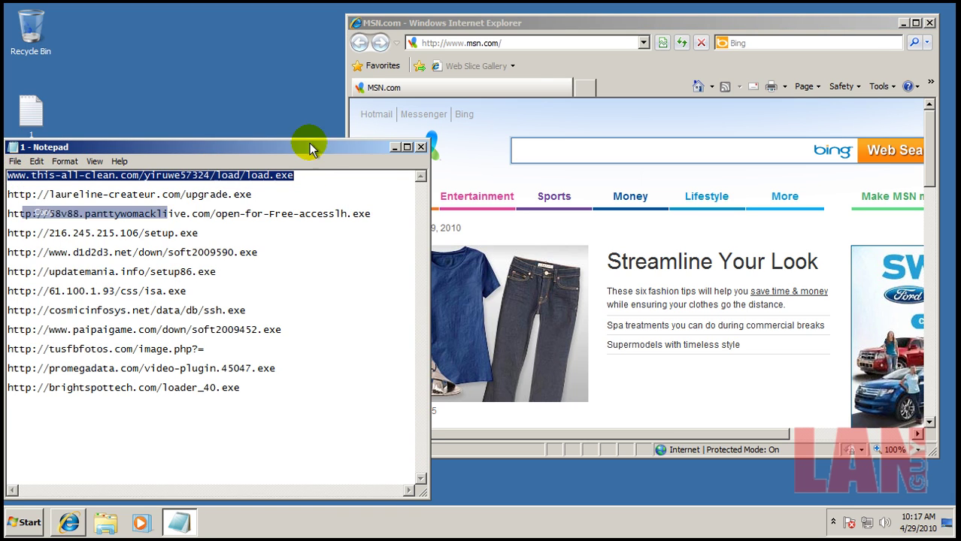
pyautogui.click(536, 45)
pyautogui.rightClick(536, 46)
pyautogui.click(570, 92)
pyautogui.press('Return')
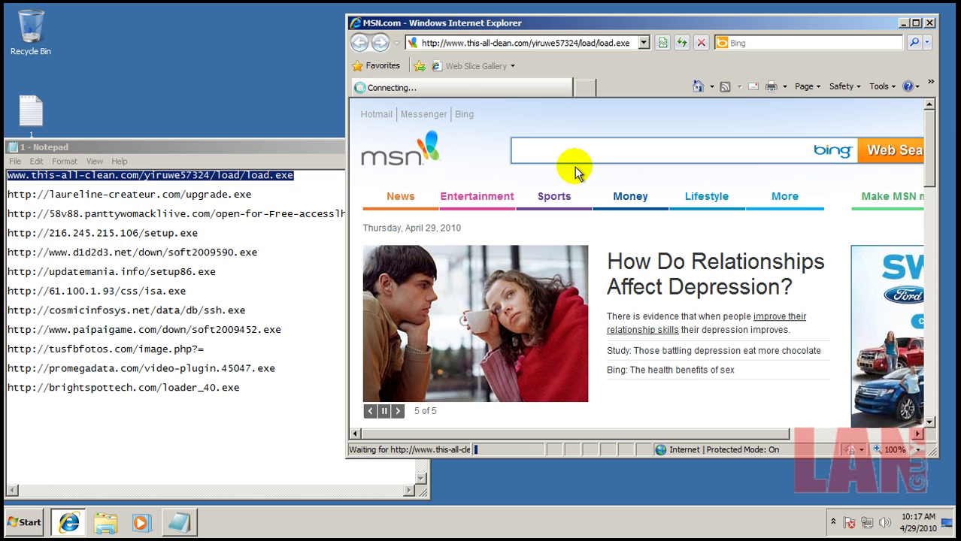
pyautogui.doubleClick(262, 195)
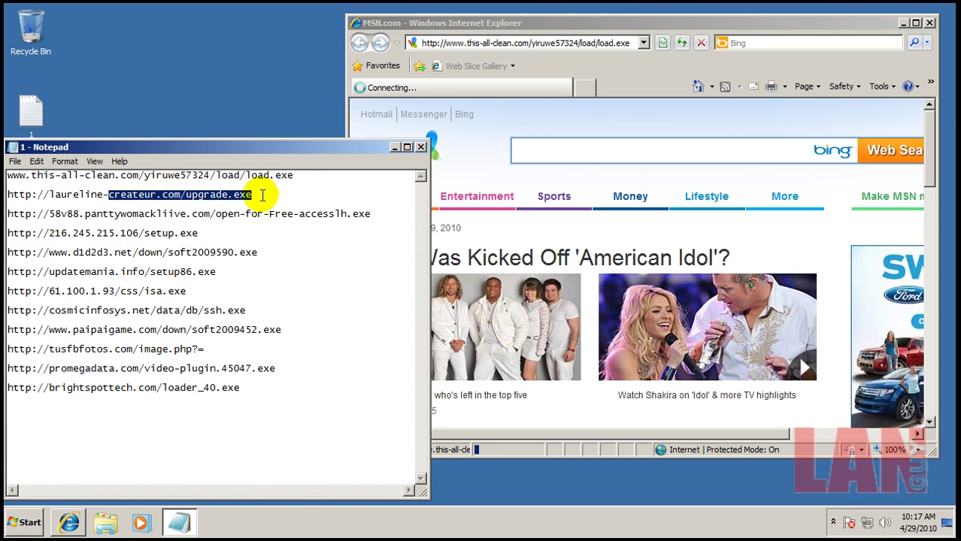
pyautogui.click(263, 195)
pyautogui.keyDown('shift'); pyautogui.click(9, 196); pyautogui.keyUp('shift')
pyautogui.rightClick(10, 199)
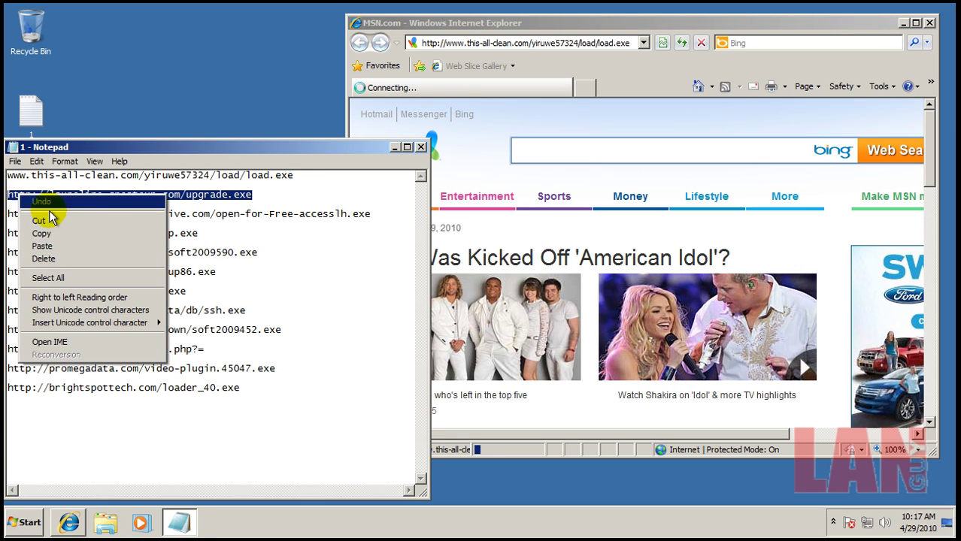
pyautogui.click(45, 232)
# Load the copied laureline-createur.com link in a new Internet Explorer tab, and close that tab after the page responds.
pyautogui.click(583, 89)
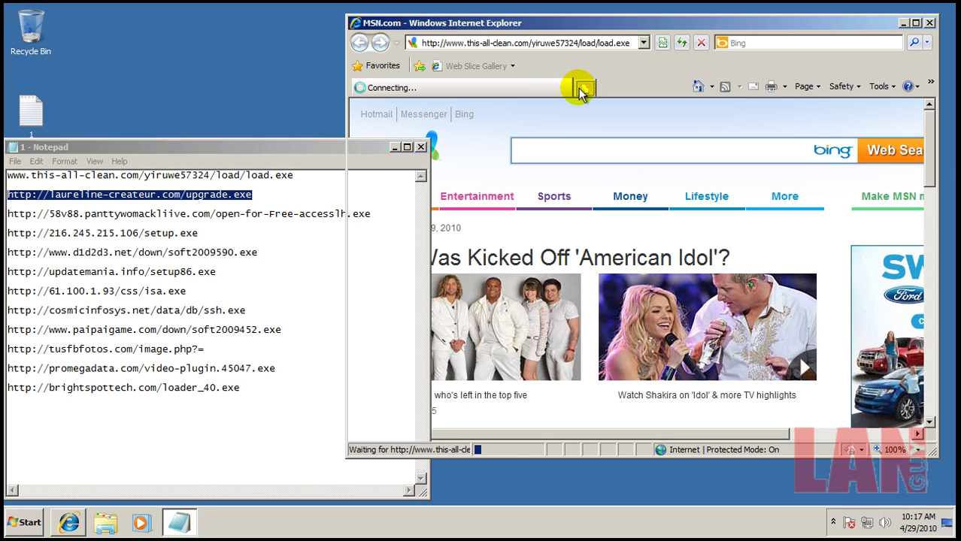
pyautogui.rightClick(573, 41)
pyautogui.click(553, 43)
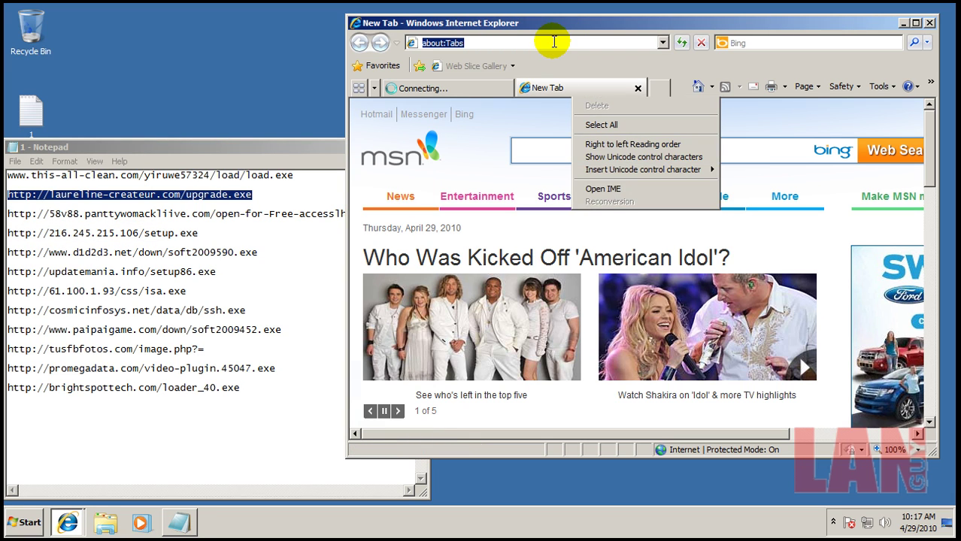
pyautogui.rightClick(554, 43)
pyautogui.click(595, 93)
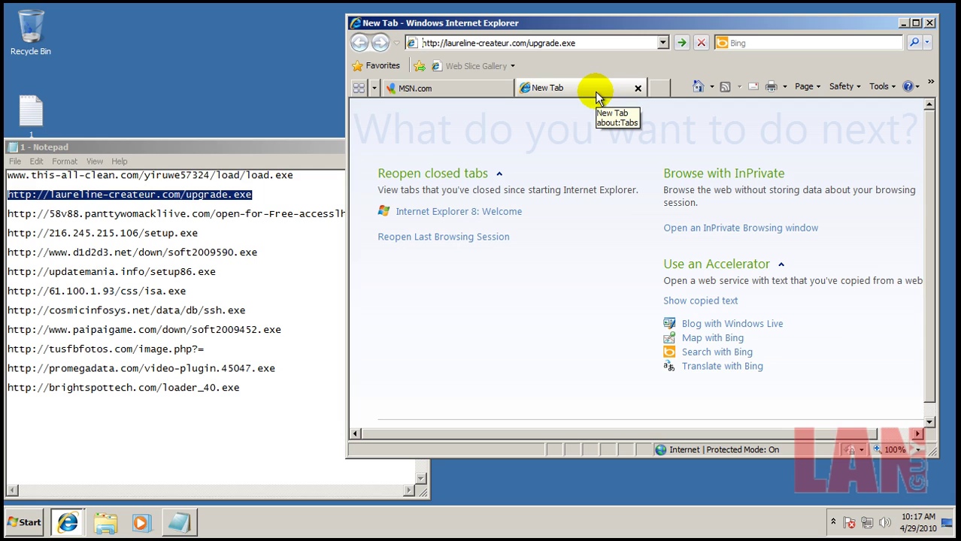
pyautogui.press('Return')
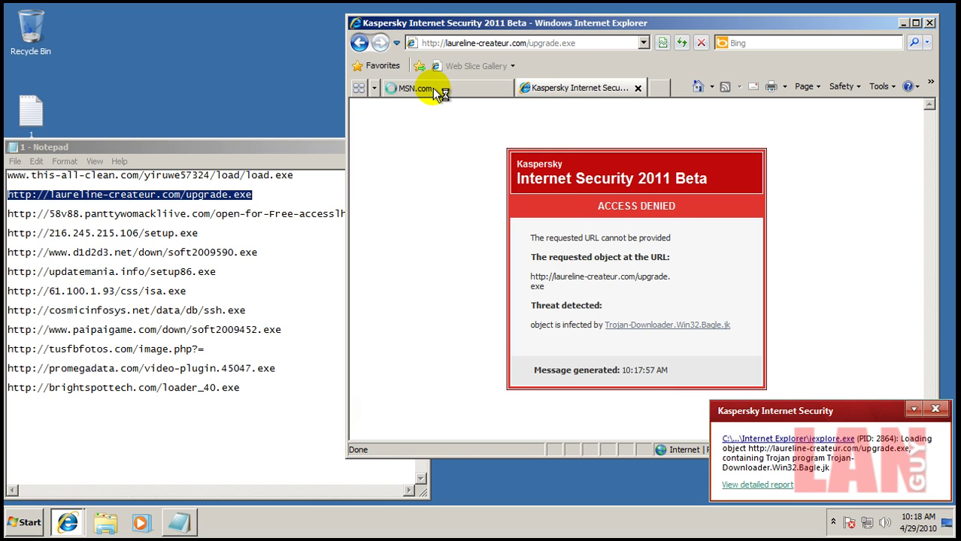
pyautogui.click(641, 89)
pyautogui.click(640, 88)
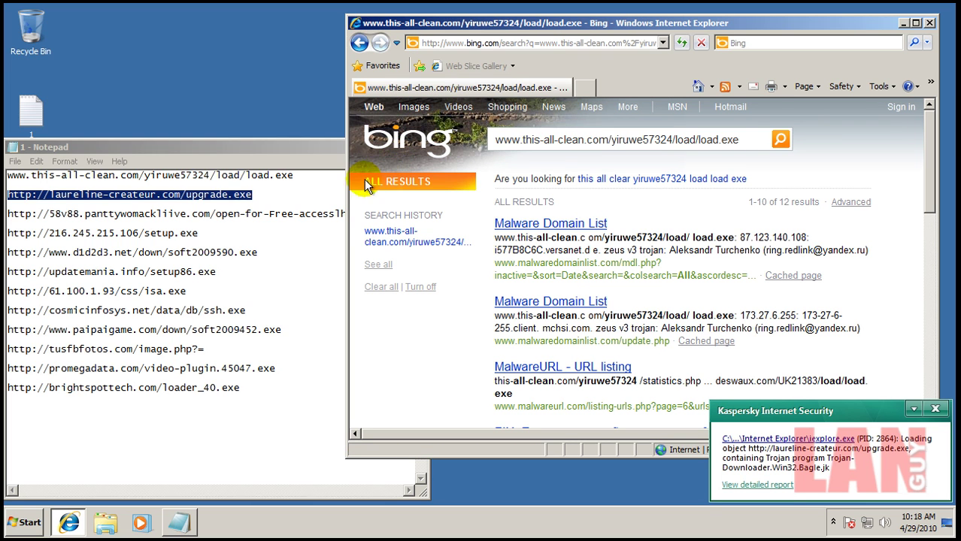
pyautogui.click(316, 215)
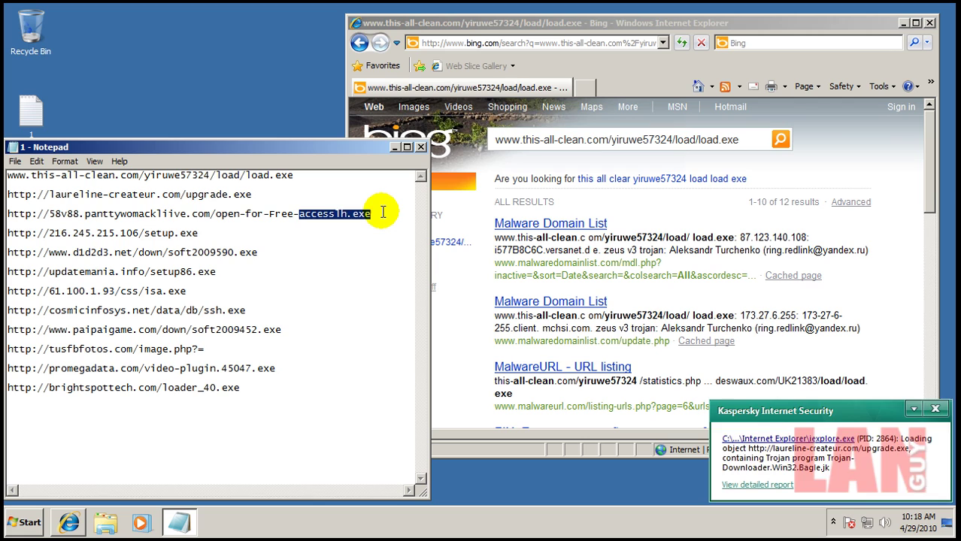
pyautogui.moveTo(372, 214); pyautogui.dragTo(7, 214)
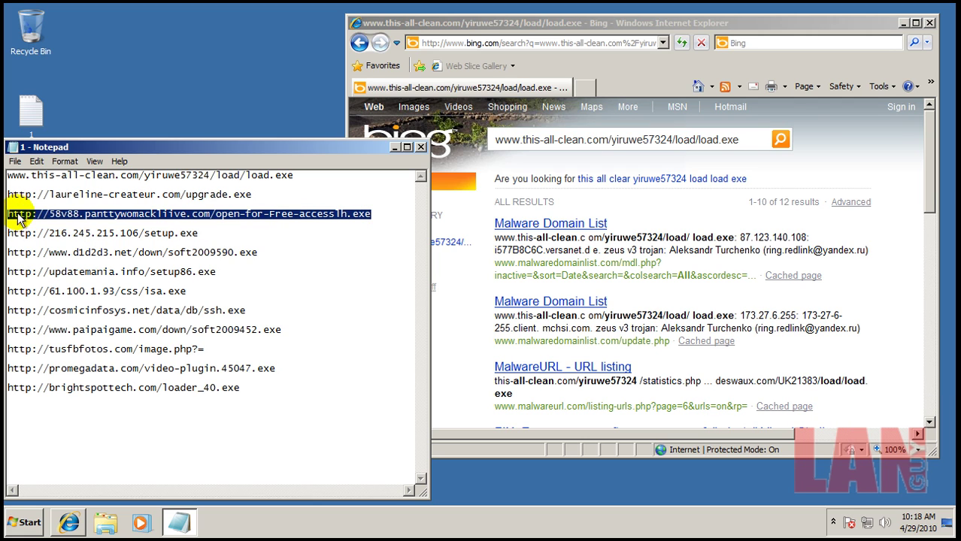
pyautogui.rightClick(16, 216)
pyautogui.click(45, 252)
pyautogui.click(577, 39)
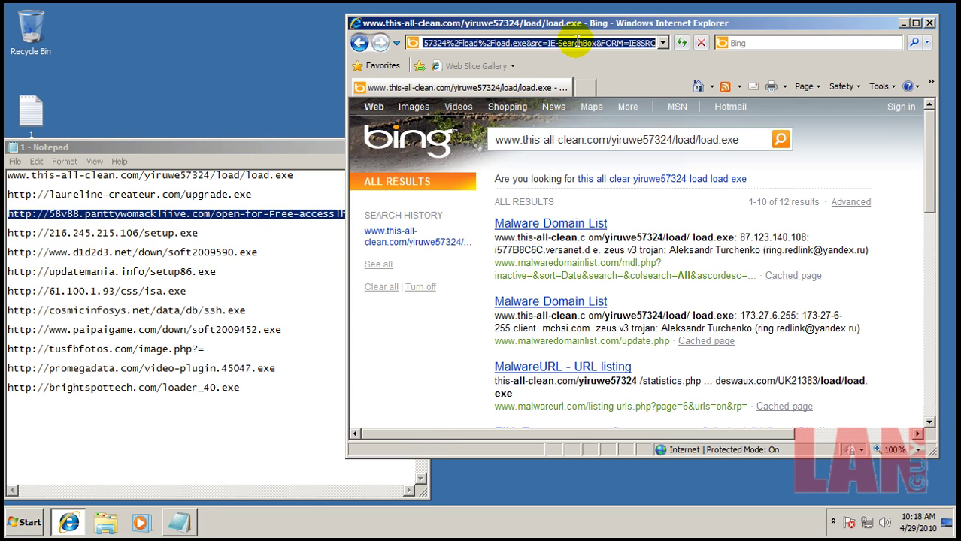
pyautogui.rightClick(577, 39)
pyautogui.click(622, 92)
pyautogui.press('Return')
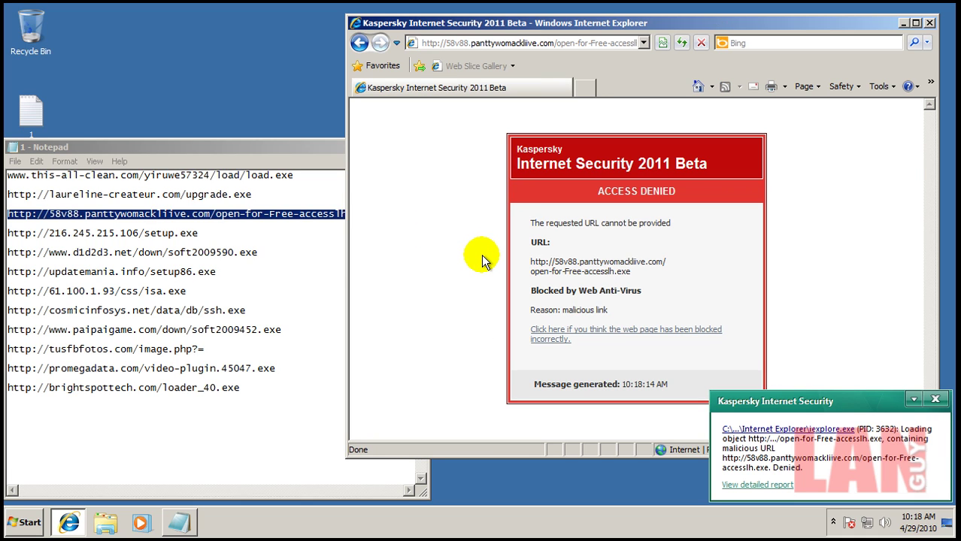
pyautogui.moveTo(200, 235); pyautogui.dragTo(7, 234)
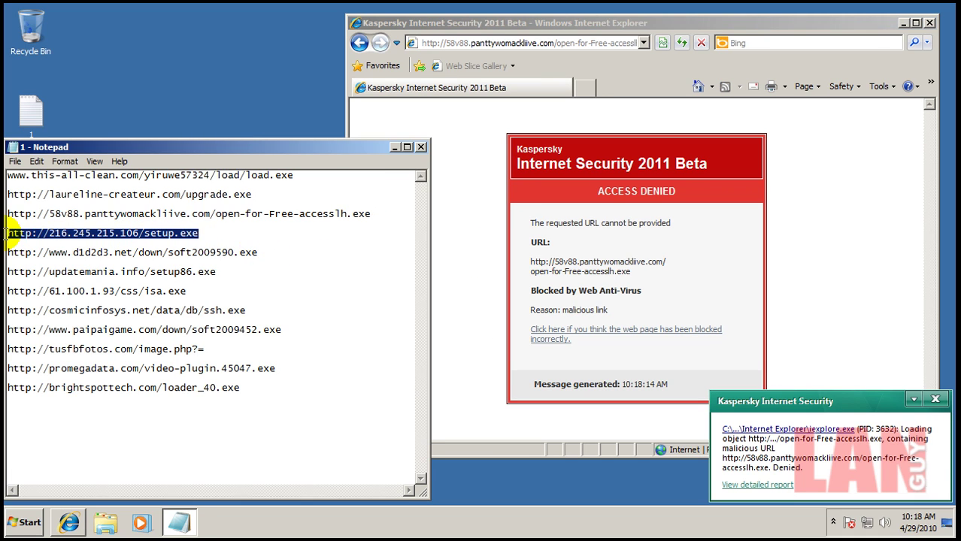
pyautogui.rightClick(20, 233)
pyautogui.click(66, 275)
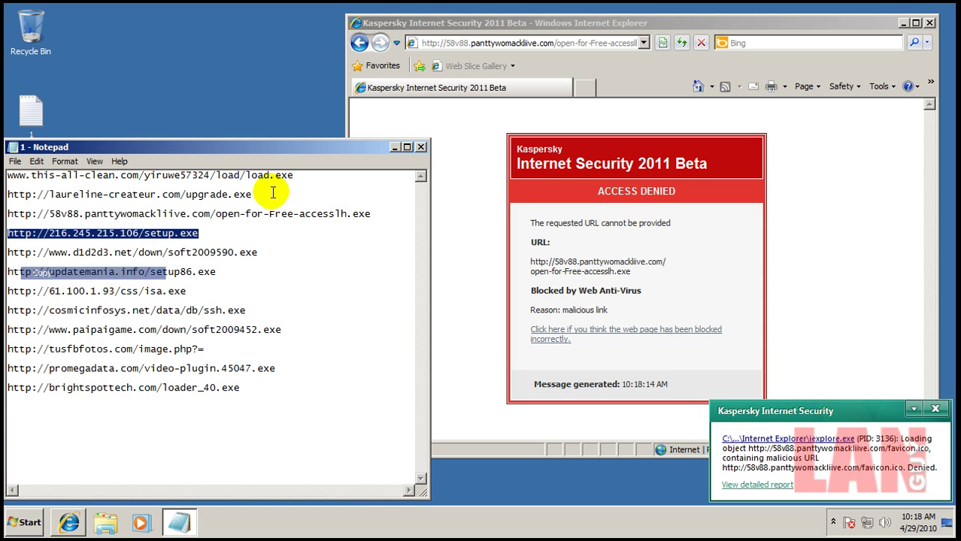
pyautogui.click(551, 43)
pyautogui.rightClick(557, 43)
pyautogui.click(600, 91)
pyautogui.press('Return')
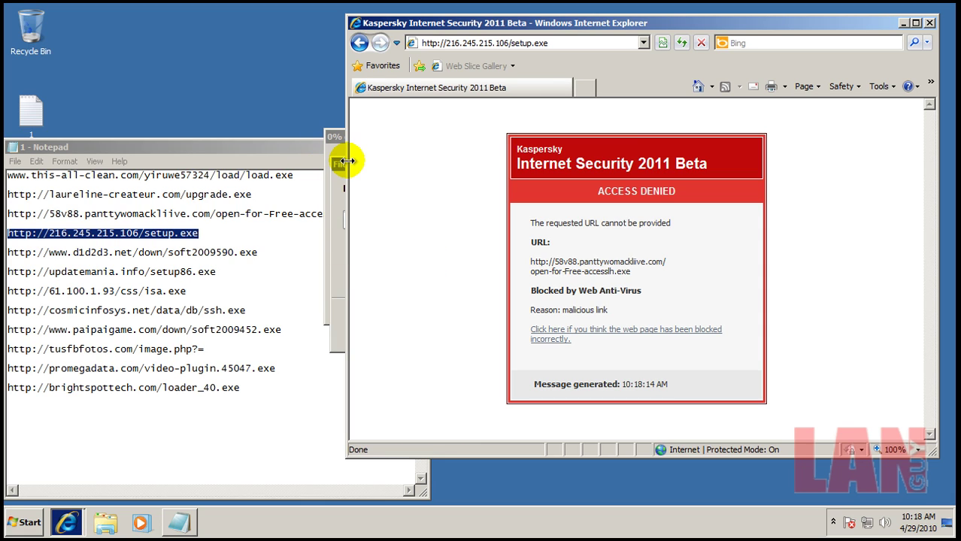
pyautogui.click(344, 161)
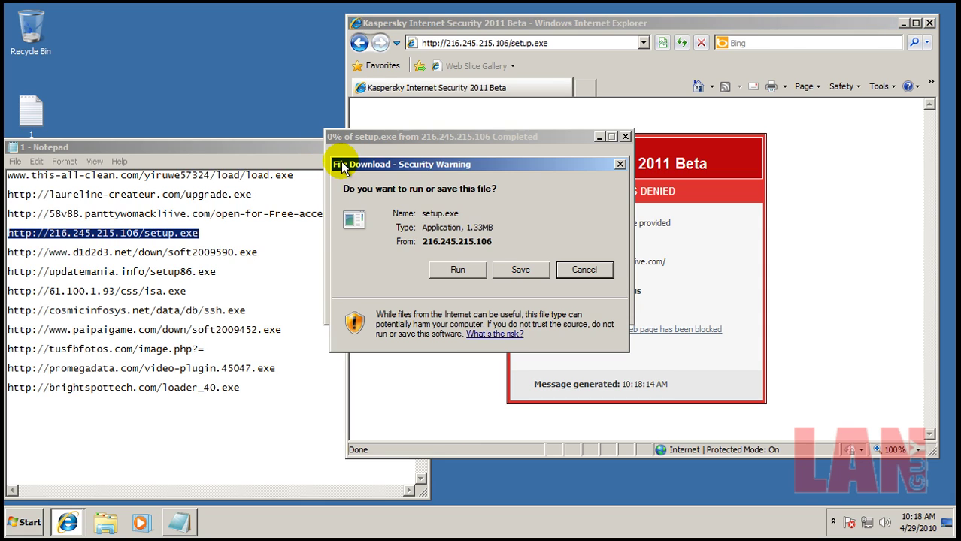
pyautogui.click(467, 269)
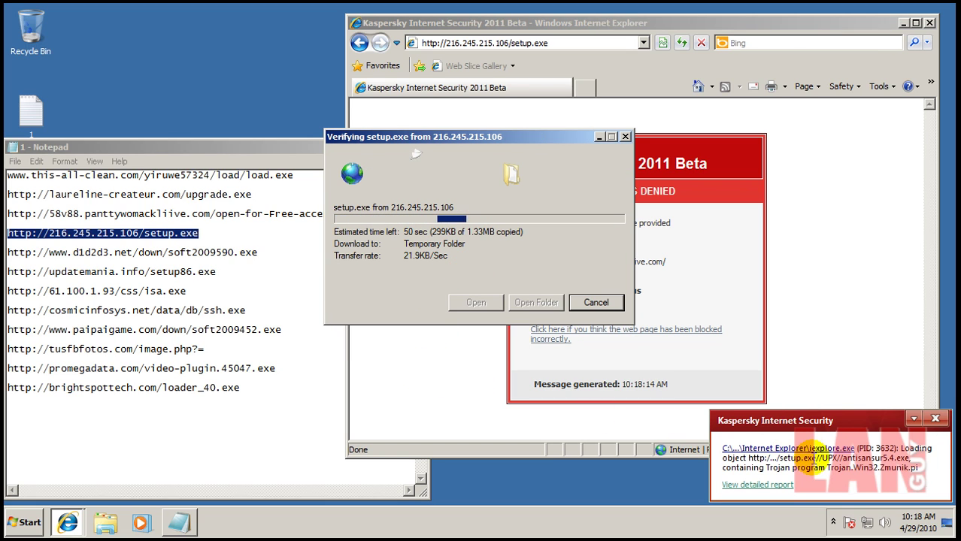
pyautogui.click(259, 253)
pyautogui.hotkey('shift', 'Home')
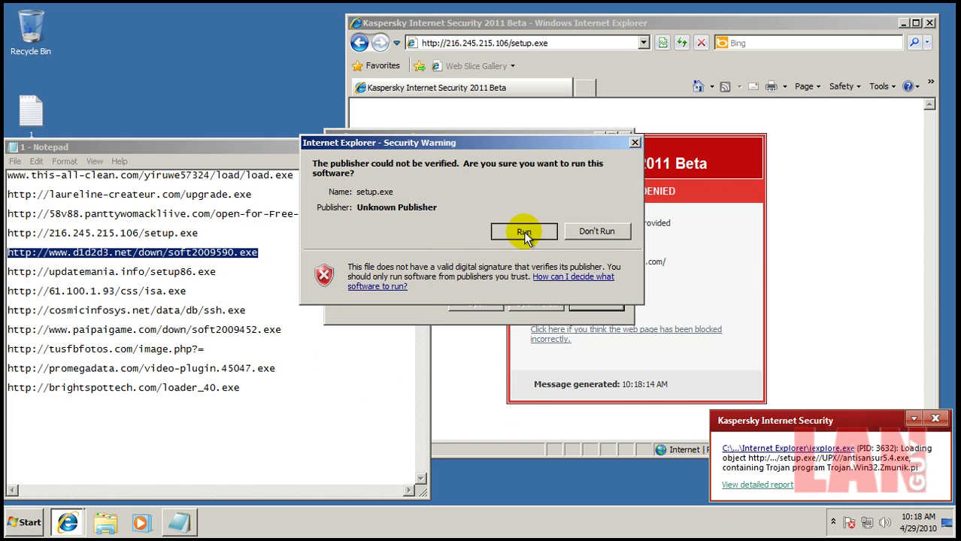
pyautogui.click(523, 231)
# Copy the selected d1d2d3.net link, dismiss the Windows error dialog, and load the link in Internet Explorer.
pyautogui.rightClick(218, 254)
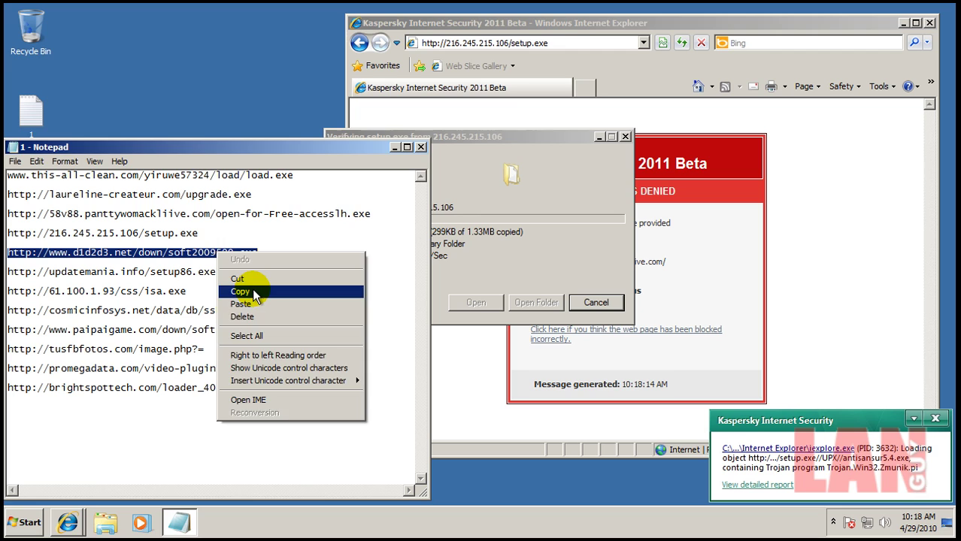
pyautogui.click(254, 293)
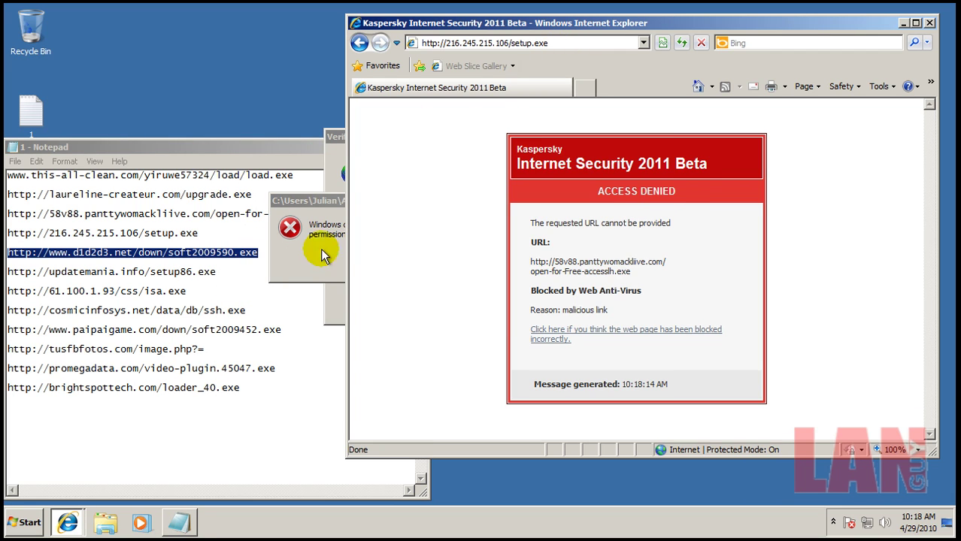
pyautogui.click(322, 255)
pyautogui.click(651, 266)
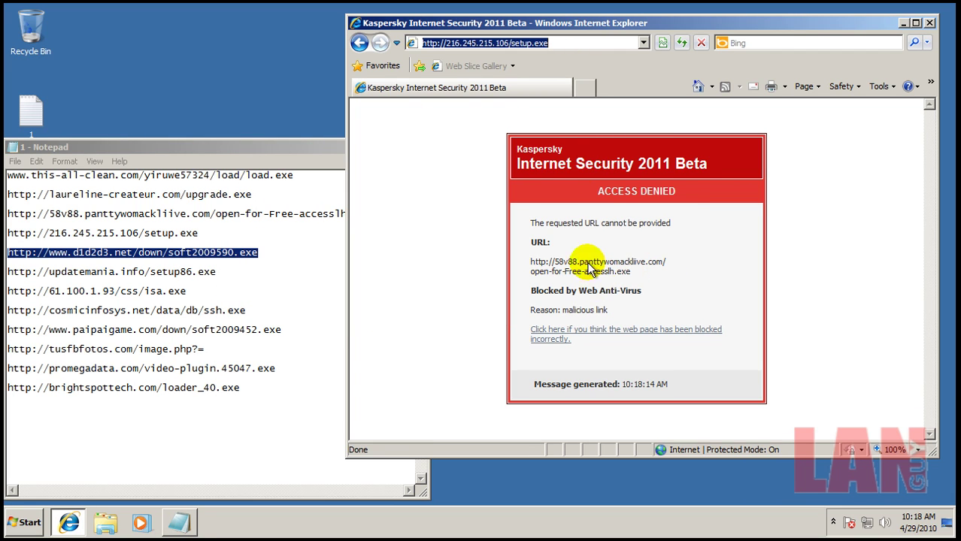
pyautogui.rightClick(571, 46)
pyautogui.click(630, 103)
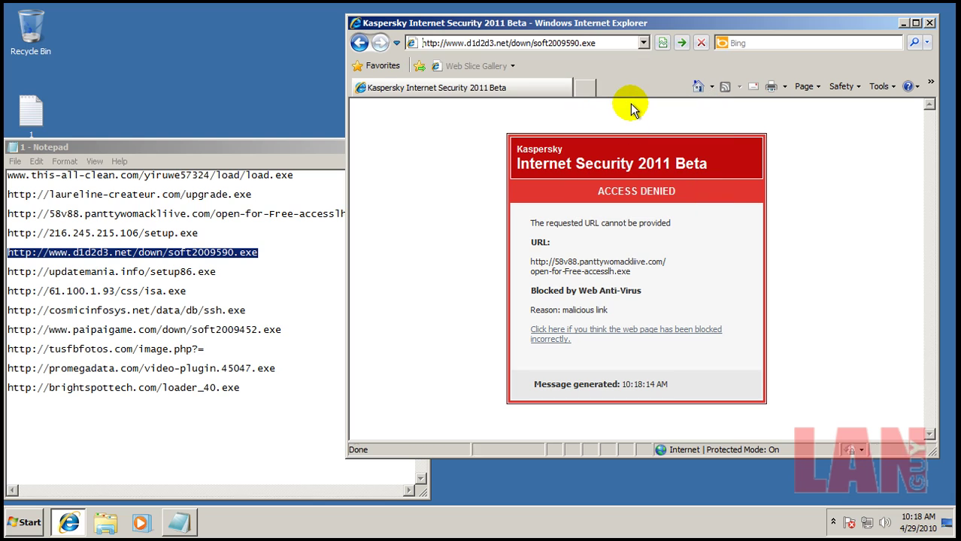
pyautogui.press('Return')
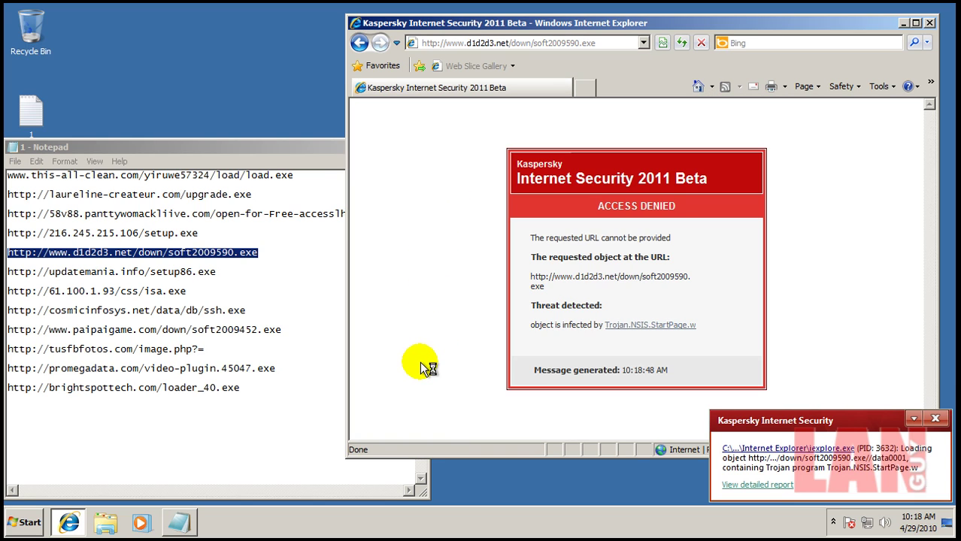
pyautogui.click(227, 278)
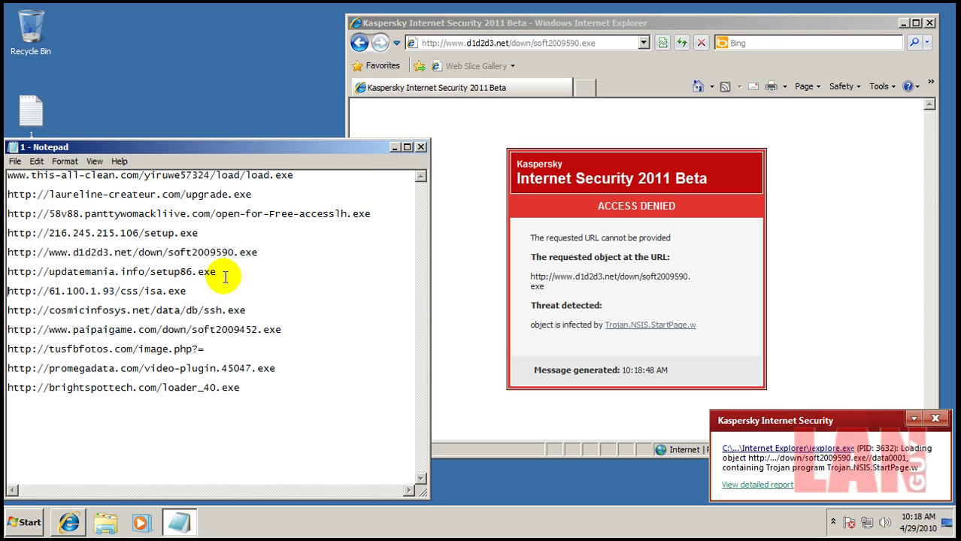
pyautogui.hotkey('shift', 'Home')
pyautogui.rightClick(208, 279)
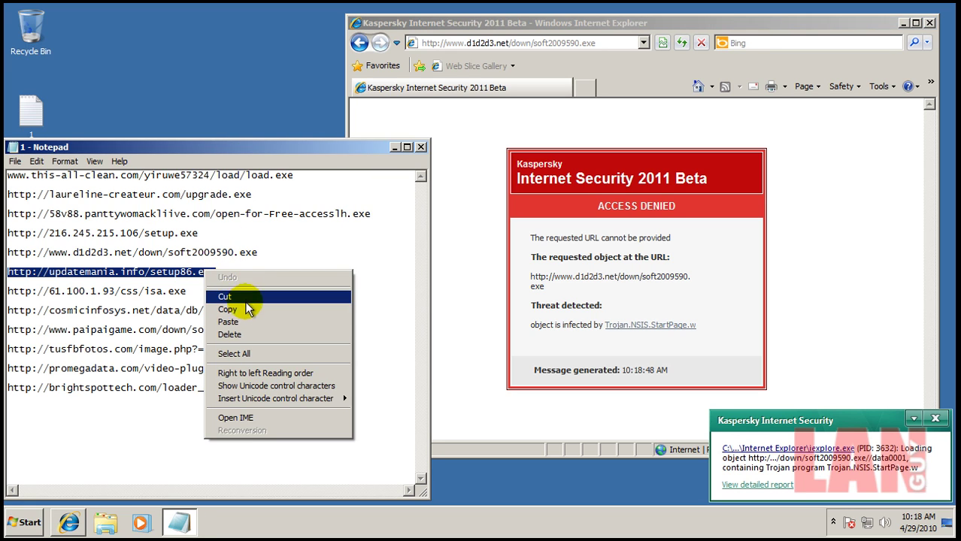
pyautogui.click(226, 309)
pyautogui.click(597, 43)
pyautogui.rightClick(603, 43)
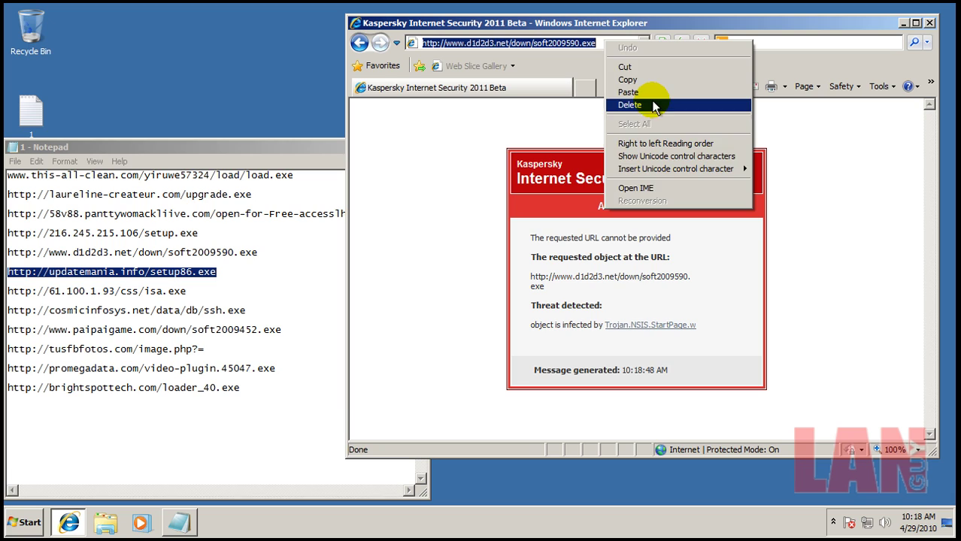
pyautogui.click(650, 93)
pyautogui.press('Return')
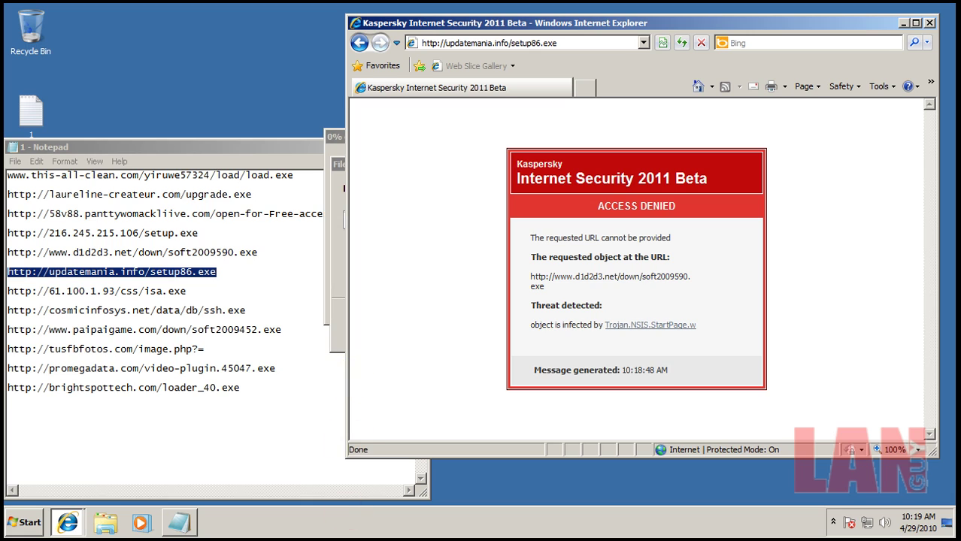
# Run the downloaded setup86.exe, approving the unknown publisher, and dismiss the Windows error dialog.
pyautogui.click(337, 252)
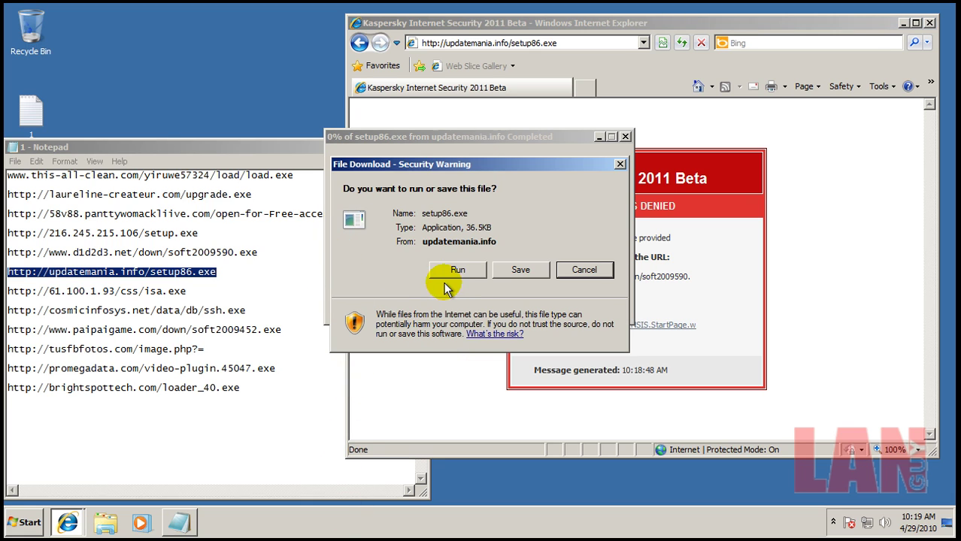
pyautogui.click(451, 269)
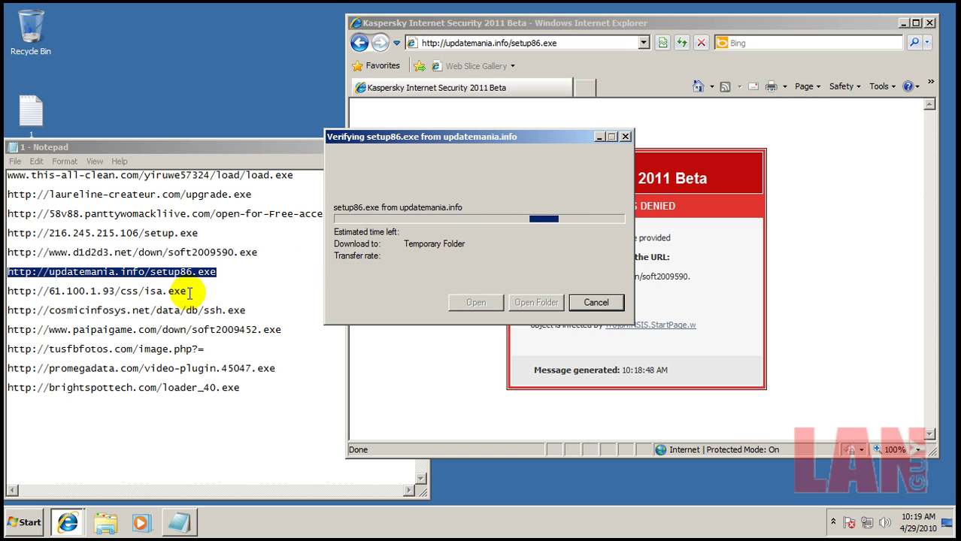
pyautogui.moveTo(445, 139); pyautogui.dragTo(405, 135)
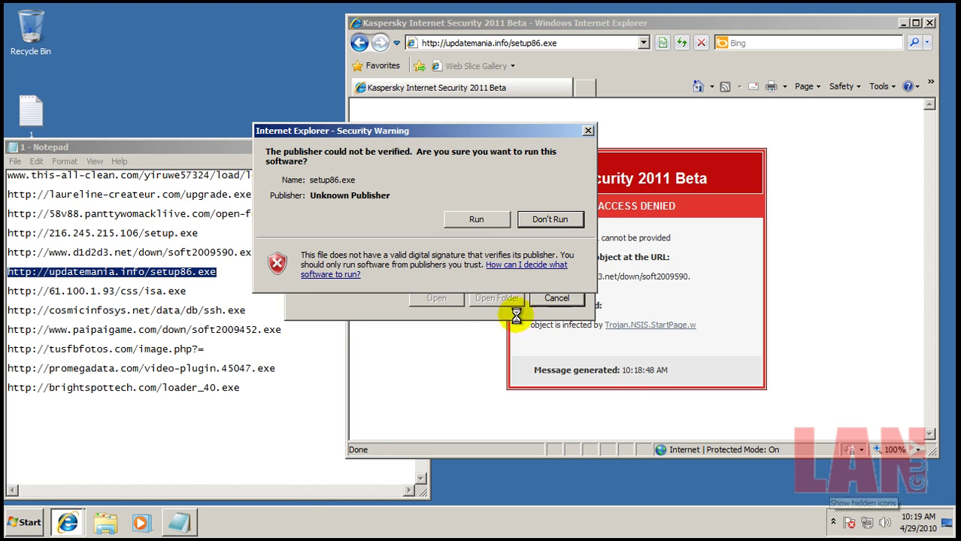
pyautogui.click(477, 220)
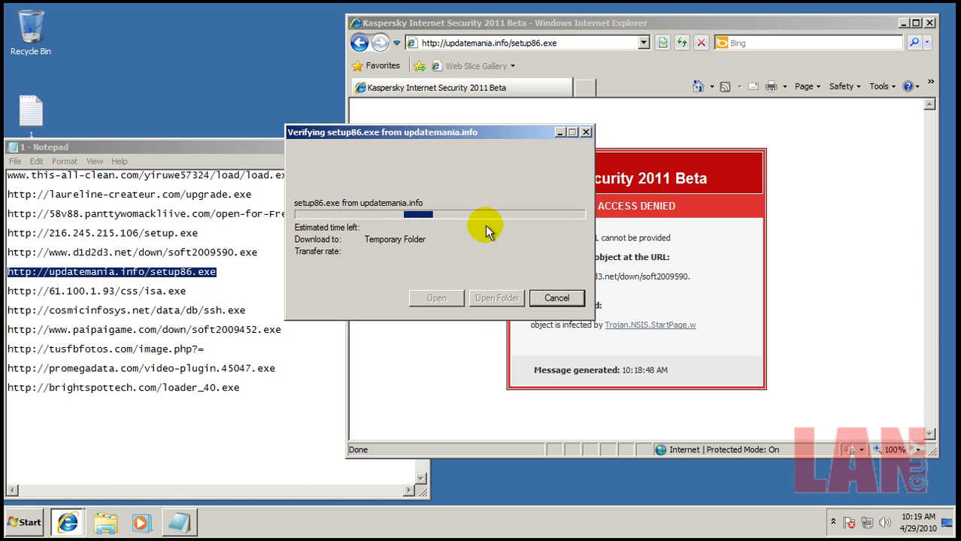
pyautogui.click(833, 522)
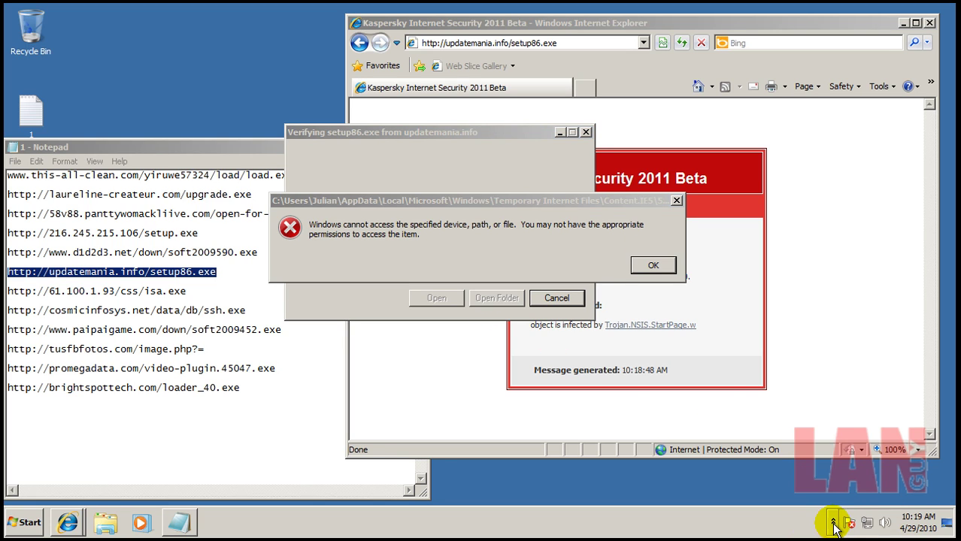
pyautogui.click(653, 268)
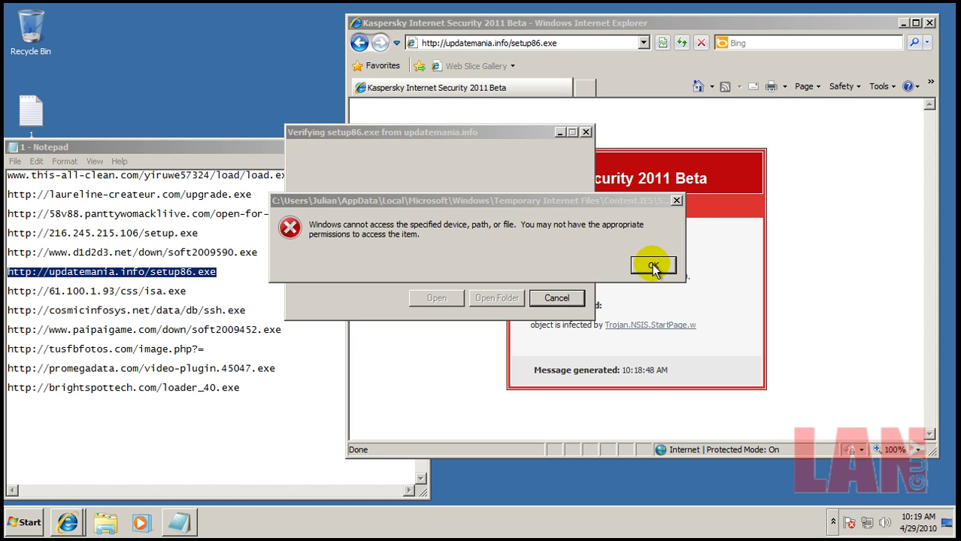
# Open Kaspersky Internet Security and look through its Safe Run and Scan sections, returning to Protection Center.
pyautogui.click(833, 522)
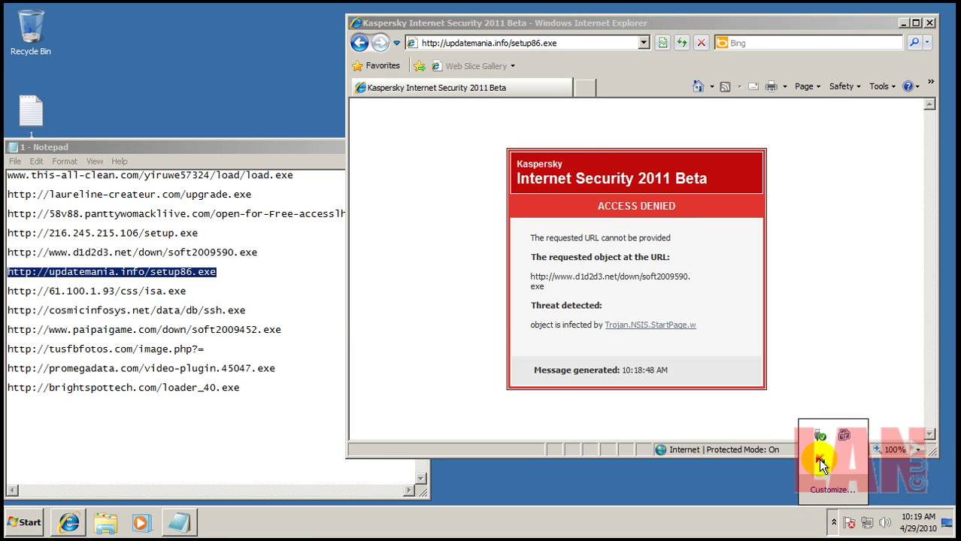
pyautogui.click(820, 438)
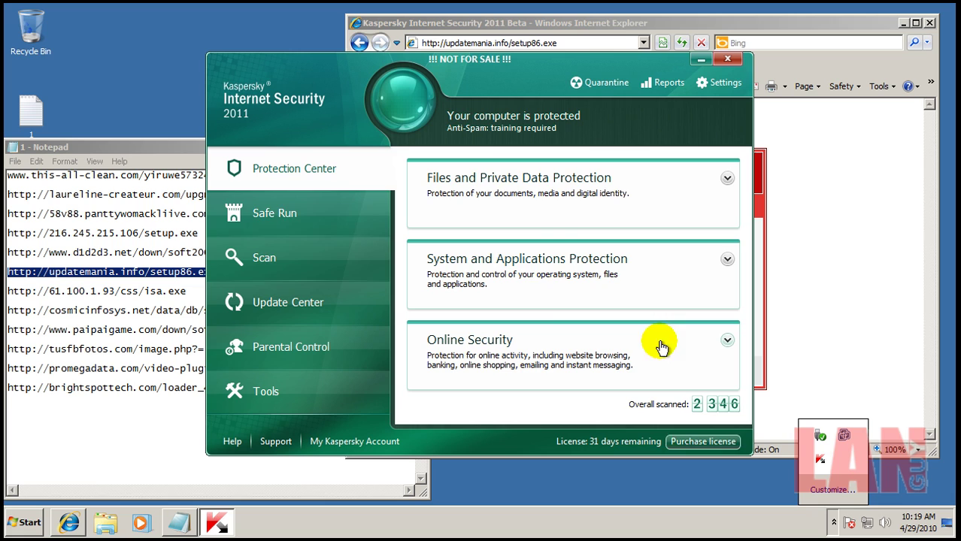
pyautogui.click(317, 211)
pyautogui.click(321, 257)
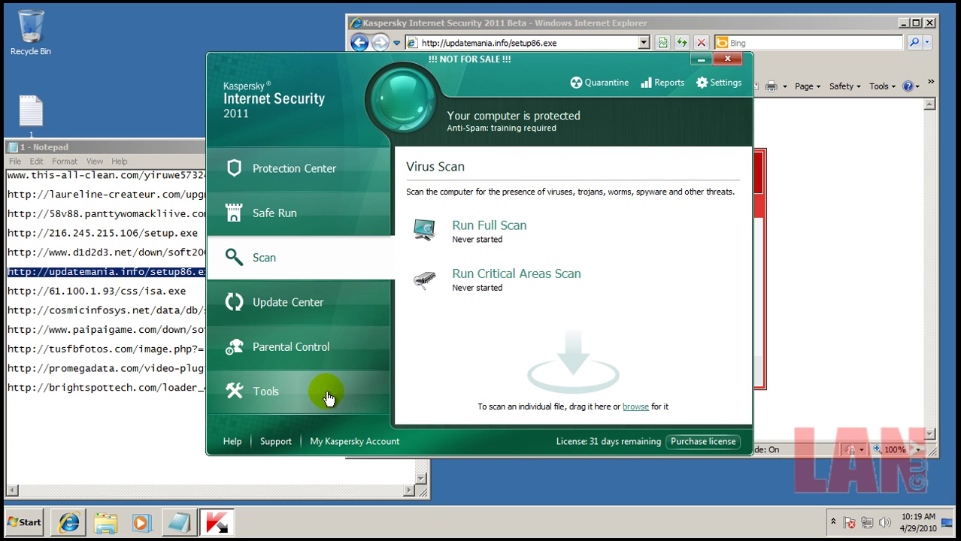
pyautogui.click(335, 171)
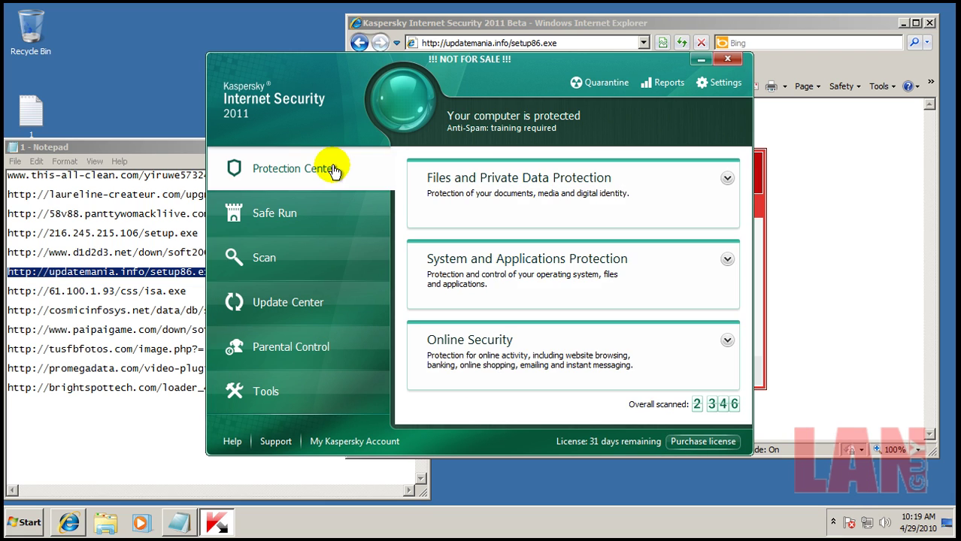
# Review the protection components under Files and Private Data Protection and under System and Applications Protection.
pyautogui.click(546, 186)
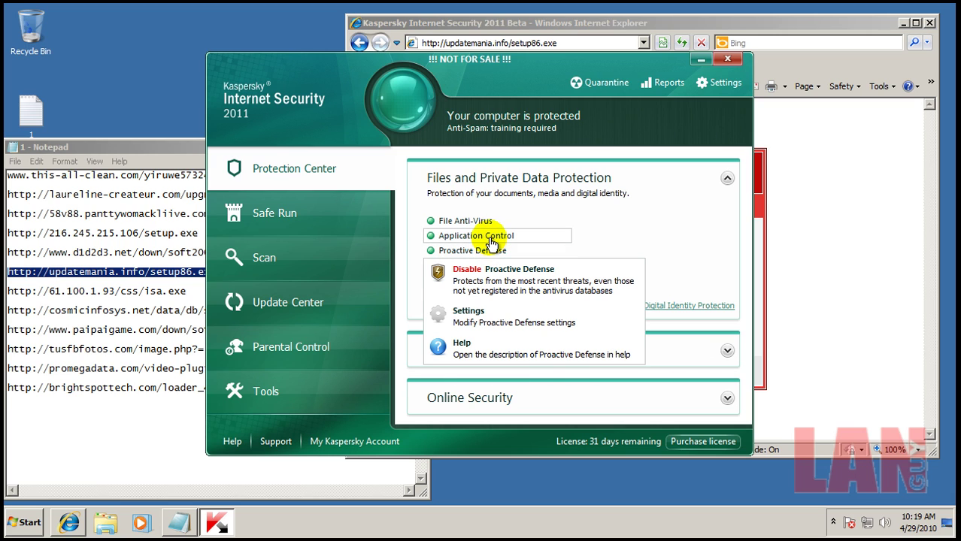
pyautogui.click(726, 181)
pyautogui.click(478, 290)
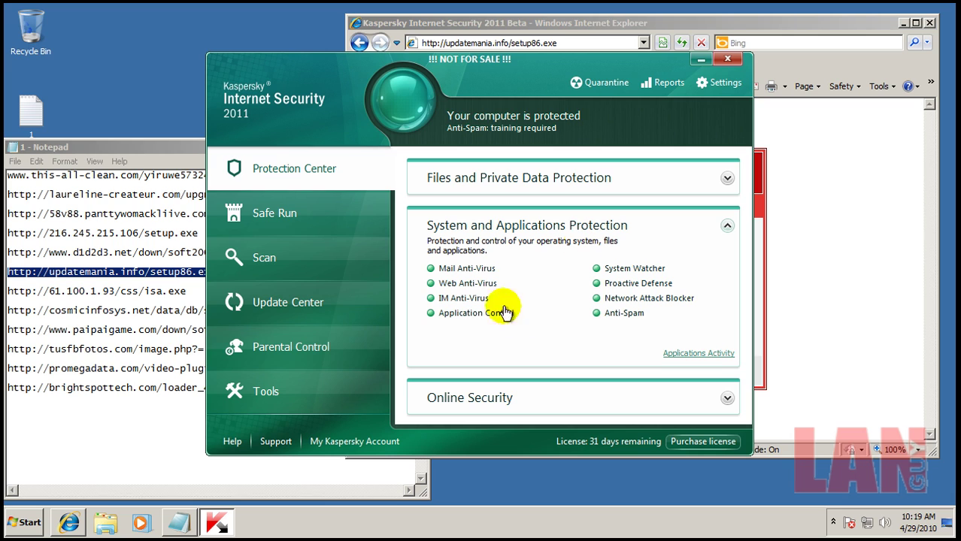
# Examine the status of setup[1].exe and setup86[1].exe in the Application Control applications list, then close the Kaspersky windows.
pyautogui.click(723, 84)
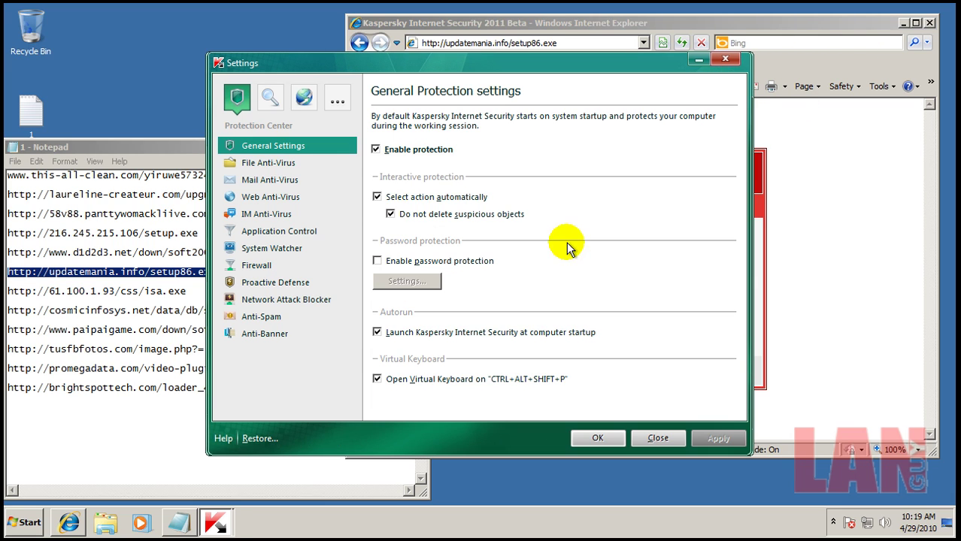
pyautogui.click(287, 239)
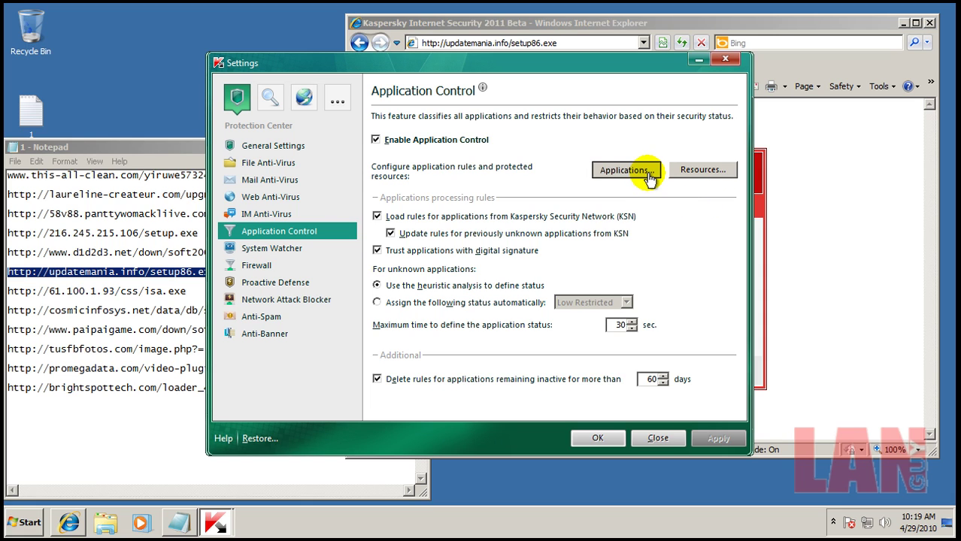
pyautogui.click(628, 171)
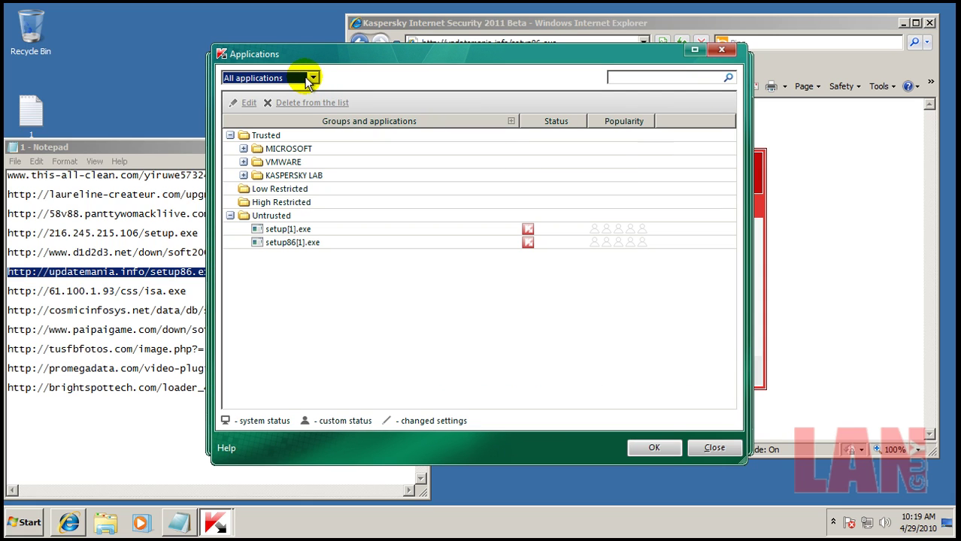
pyautogui.click(528, 231)
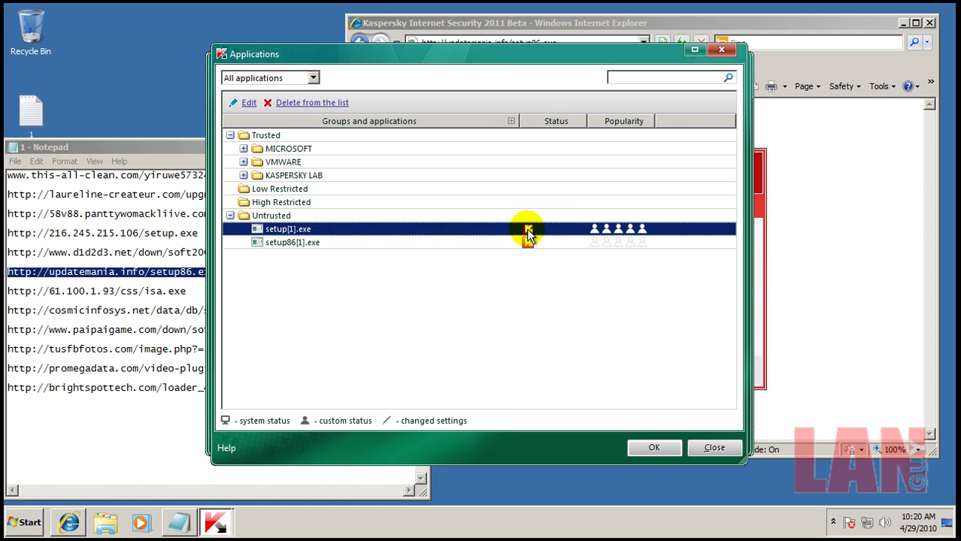
pyautogui.click(528, 244)
pyautogui.click(312, 78)
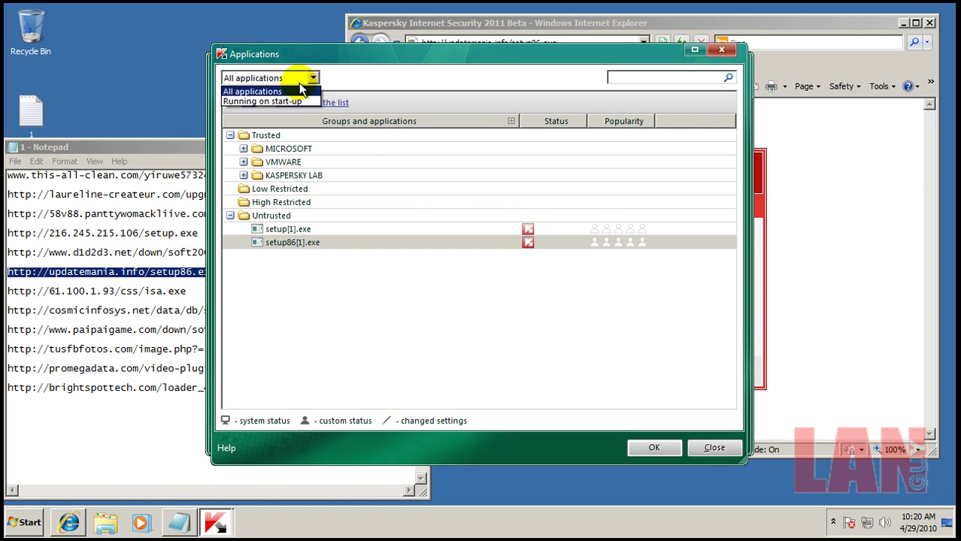
pyautogui.click(531, 302)
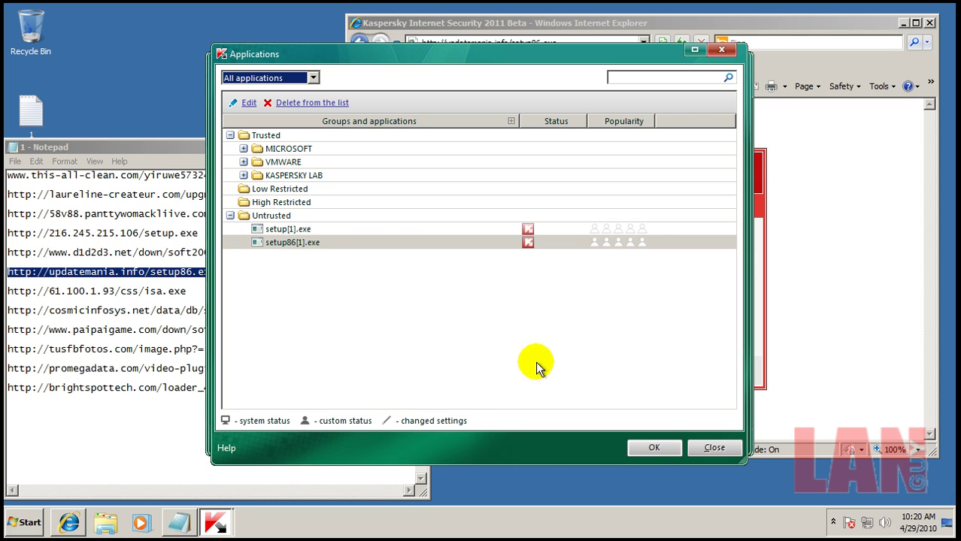
pyautogui.click(735, 455)
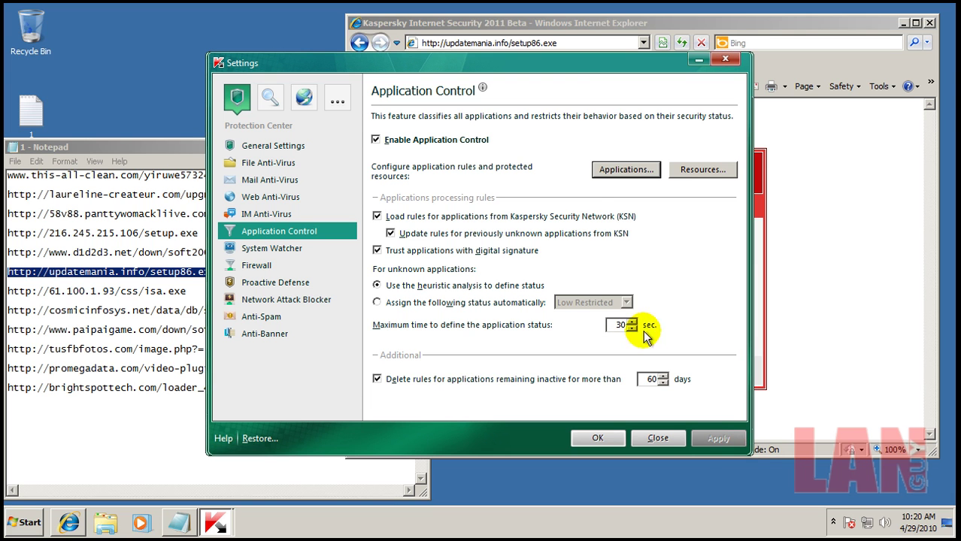
pyautogui.click(735, 64)
pyautogui.click(733, 63)
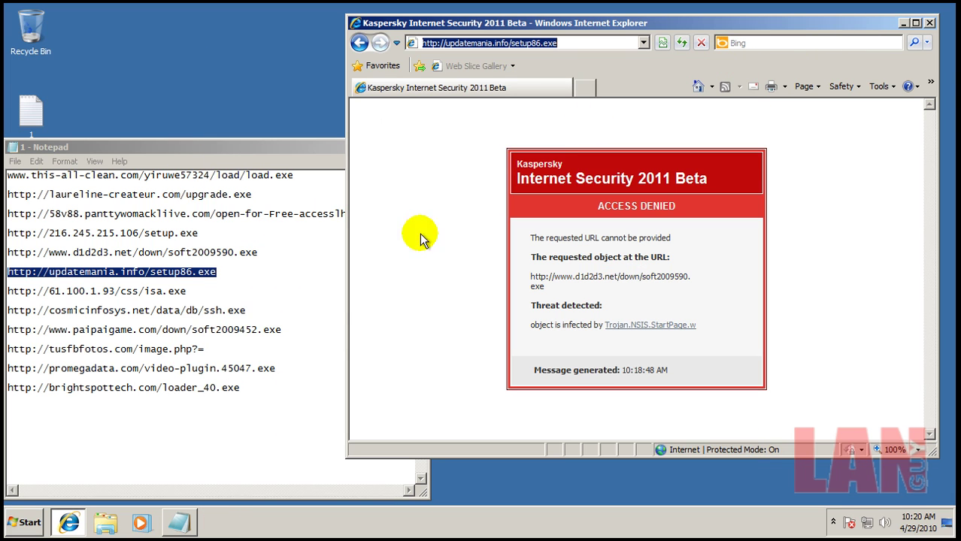
pyautogui.click(188, 293)
pyautogui.hotkey('shift', 'Home')
pyautogui.rightClick(167, 292)
pyautogui.click(197, 330)
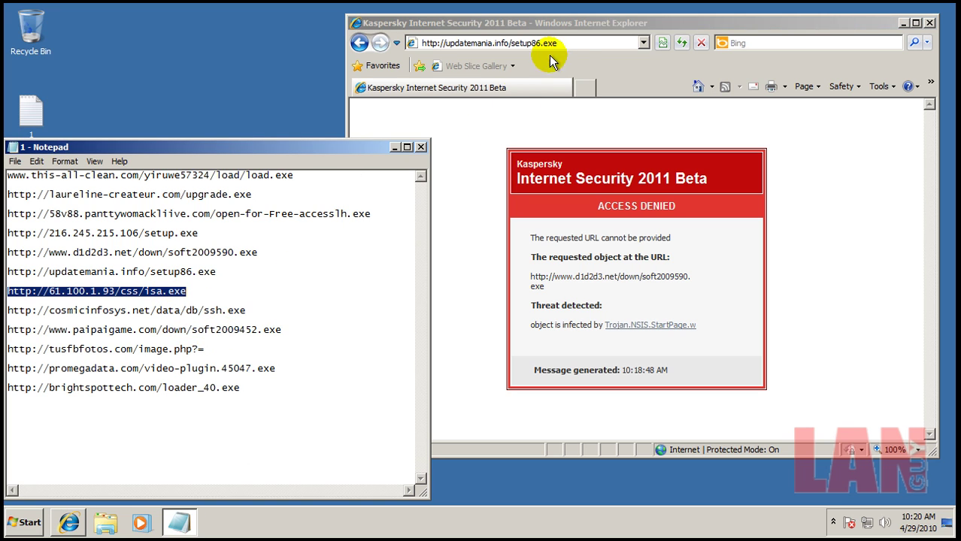
pyautogui.click(573, 45)
pyautogui.rightClick(573, 44)
pyautogui.press('Escape')
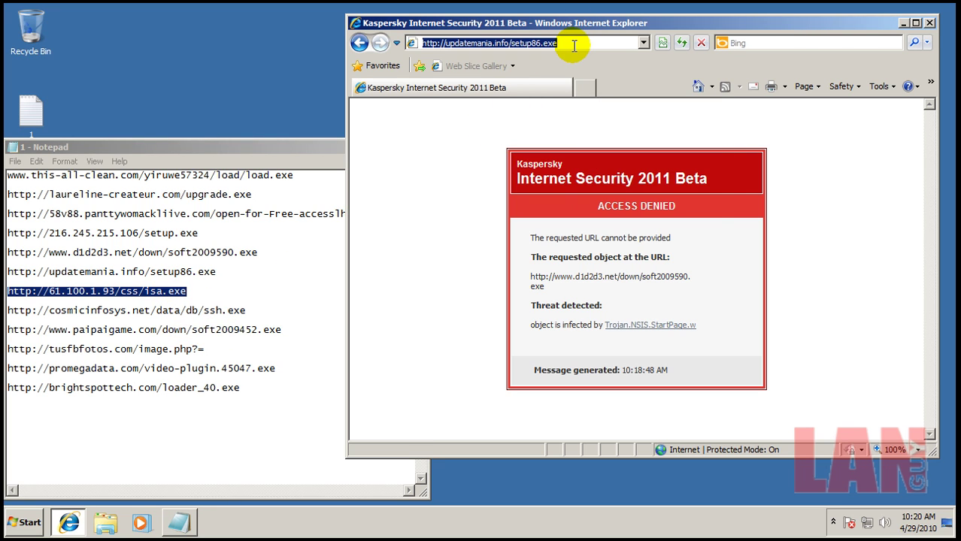
pyautogui.rightClick(572, 45)
pyautogui.click(601, 98)
pyautogui.press('Return')
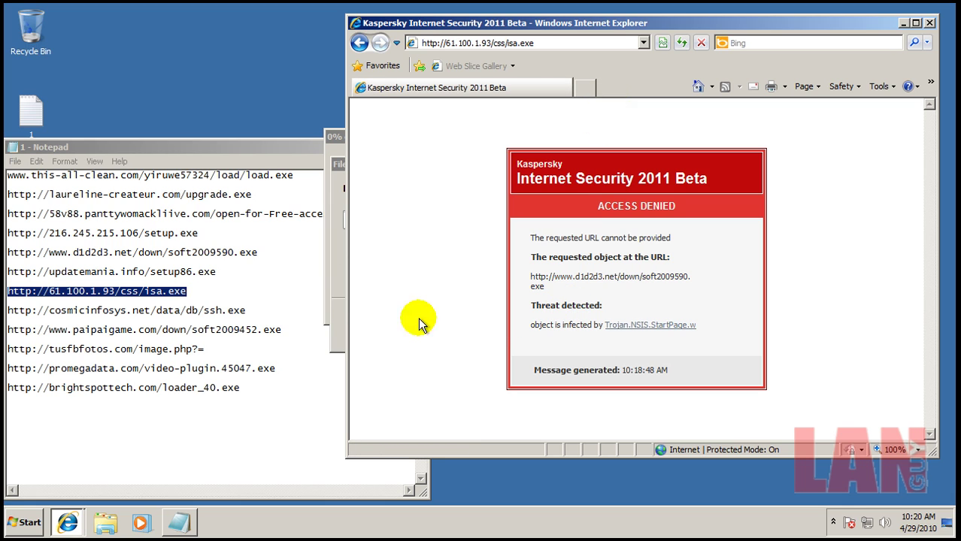
pyautogui.click(455, 271)
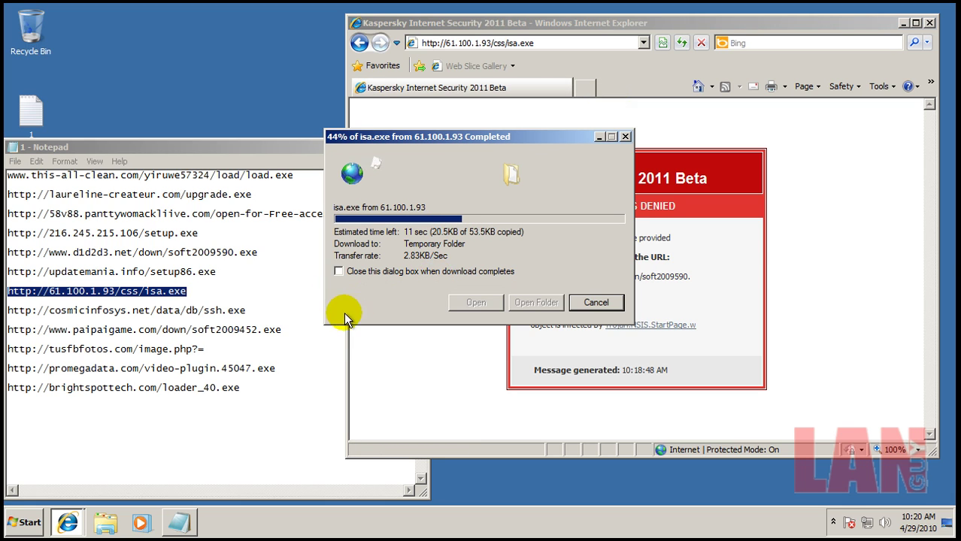
pyautogui.click(260, 311)
pyautogui.hotkey('shift', 'Home')
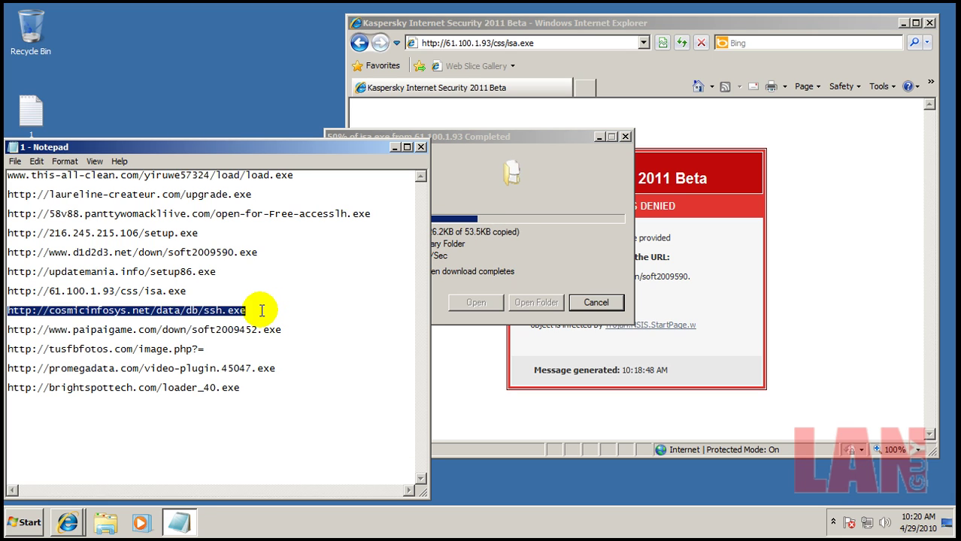
pyautogui.click(245, 310)
pyautogui.hotkey('shift', 'Home')
pyautogui.rightClick(246, 310)
pyautogui.rightClick(251, 325)
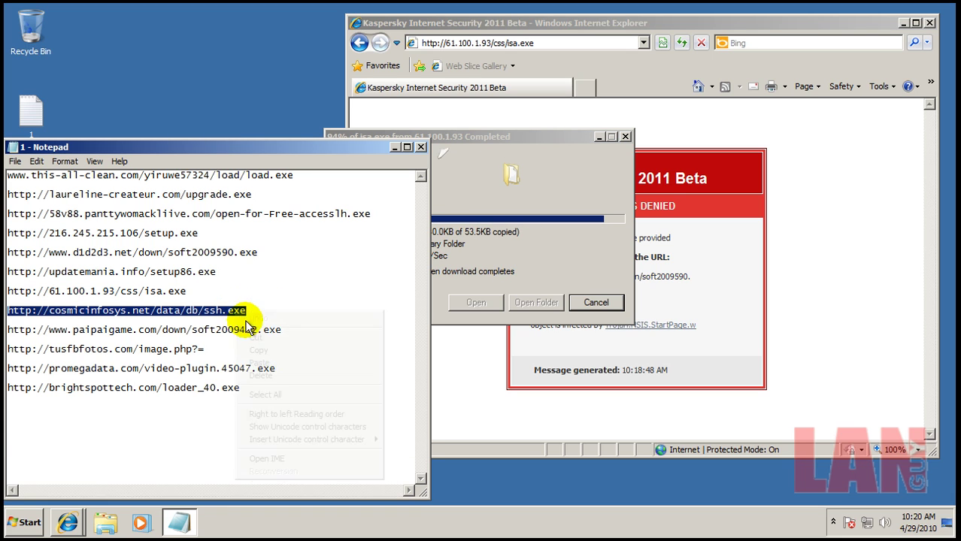
pyautogui.click(263, 350)
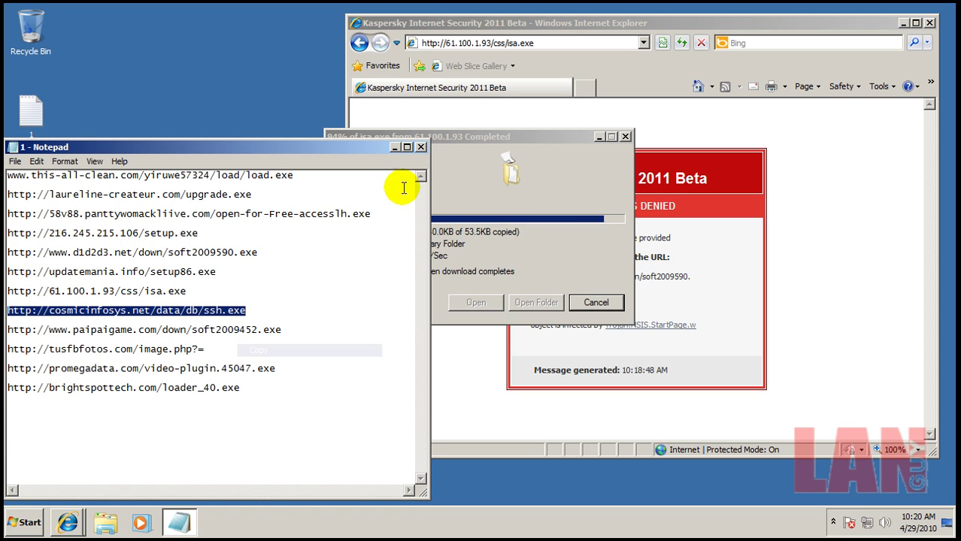
pyautogui.click(455, 41)
pyautogui.rightClick(475, 44)
pyautogui.click(526, 42)
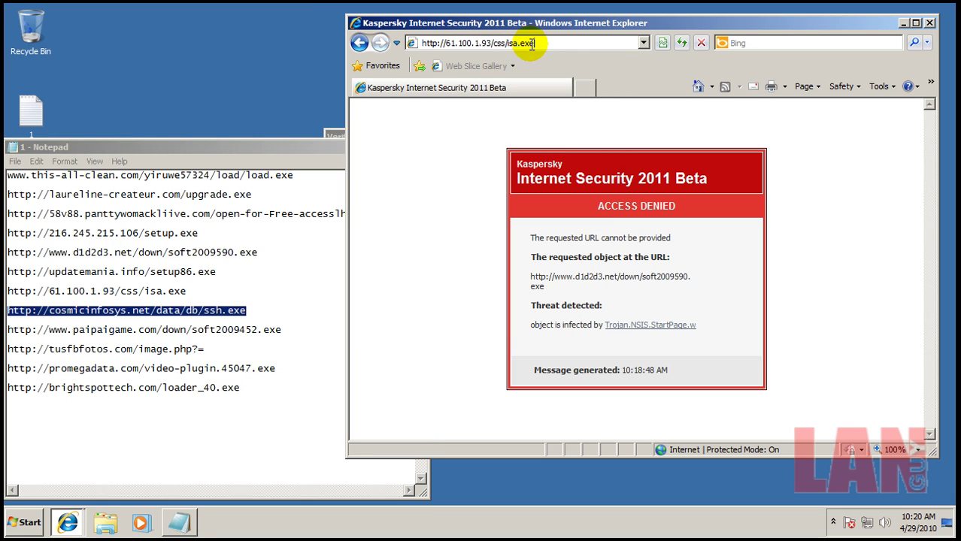
pyautogui.press('Return')
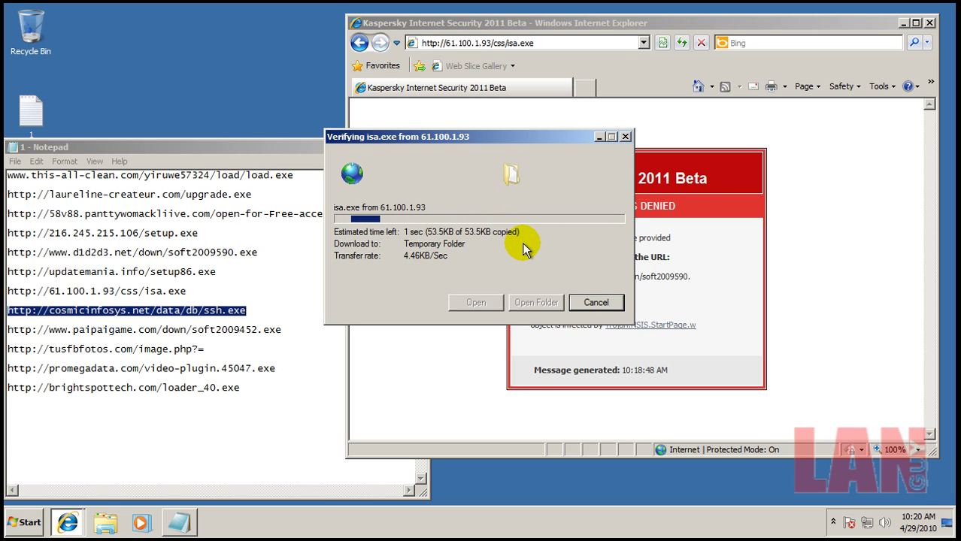
pyautogui.moveTo(533, 139); pyautogui.dragTo(498, 133)
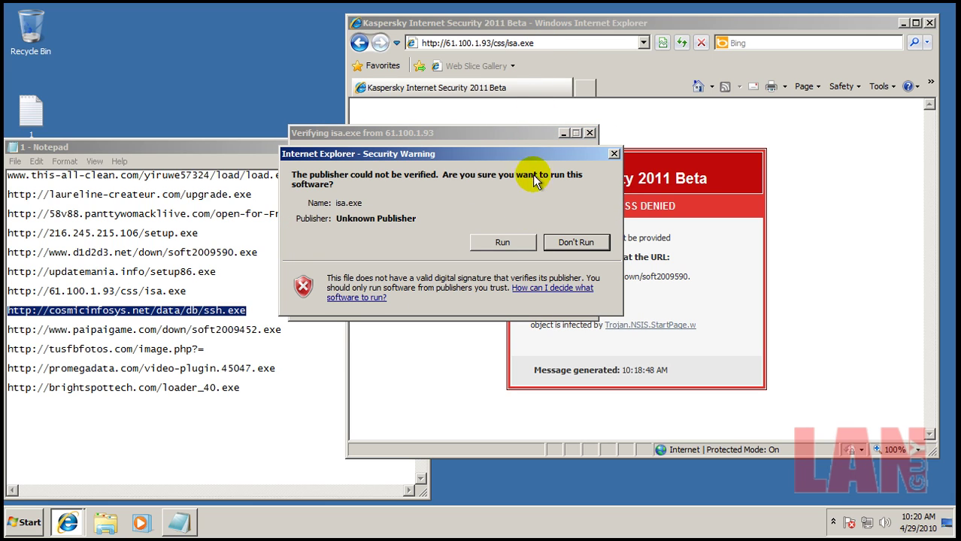
pyautogui.click(503, 242)
pyautogui.click(554, 42)
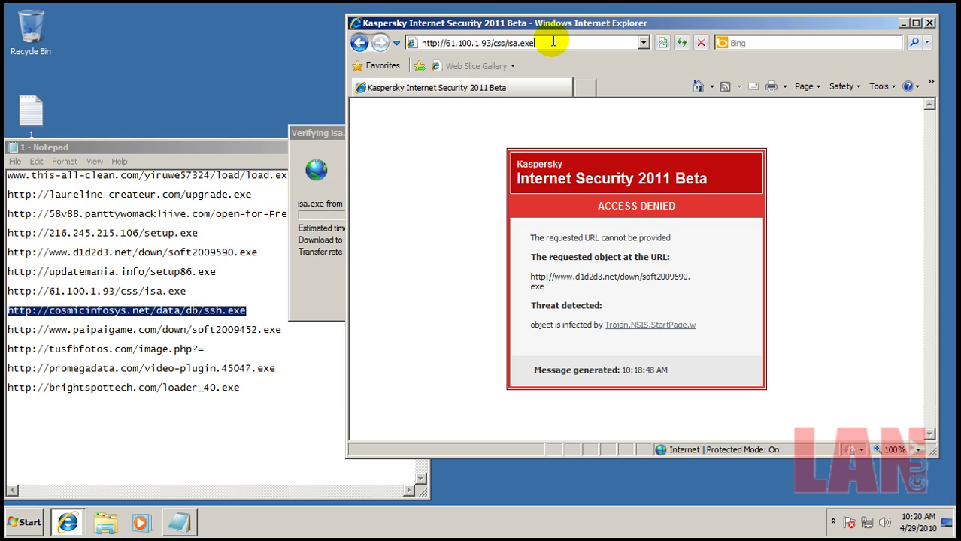
pyautogui.rightClick(554, 43)
pyautogui.click(572, 89)
pyautogui.press('Return')
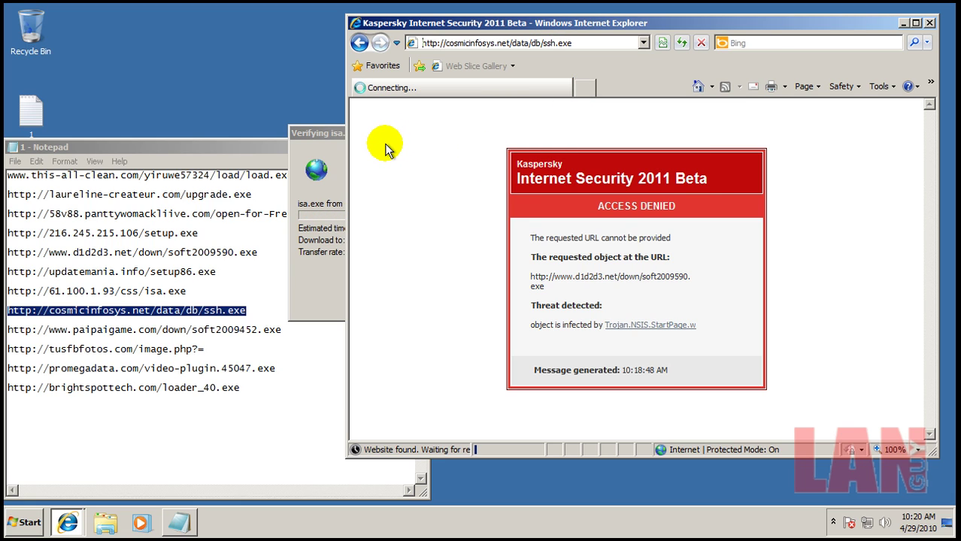
pyautogui.click(340, 134)
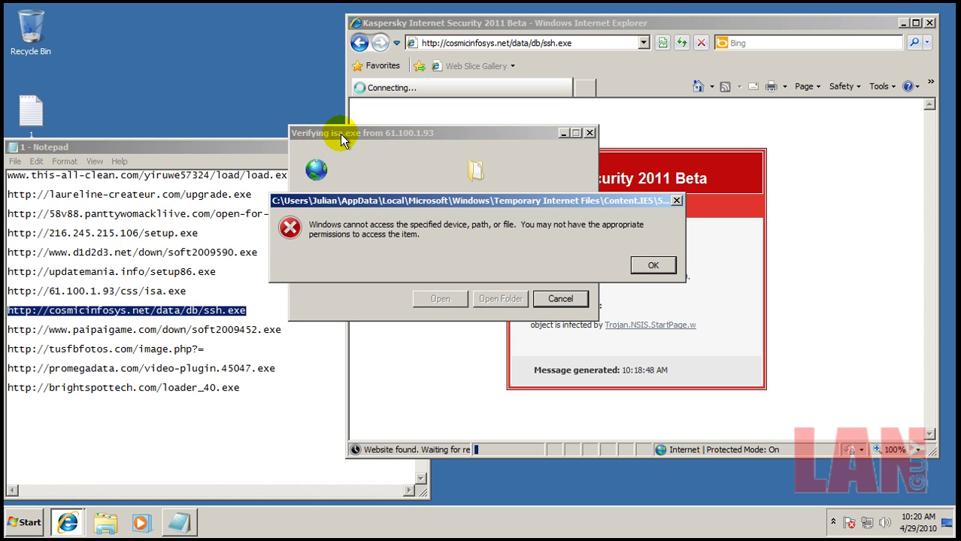
pyautogui.click(648, 267)
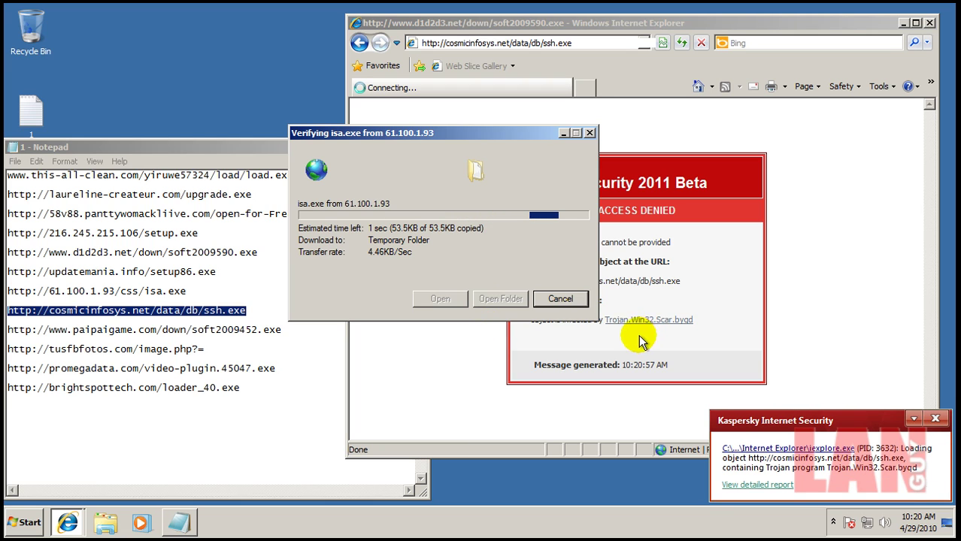
pyautogui.click(285, 332)
pyautogui.hotkey('shift', 'Home')
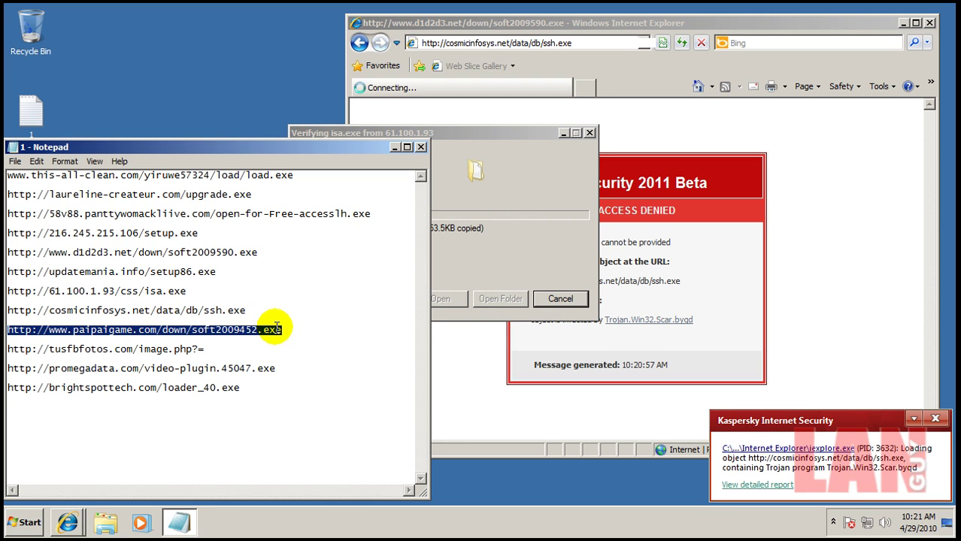
pyautogui.rightClick(277, 329)
pyautogui.click(297, 367)
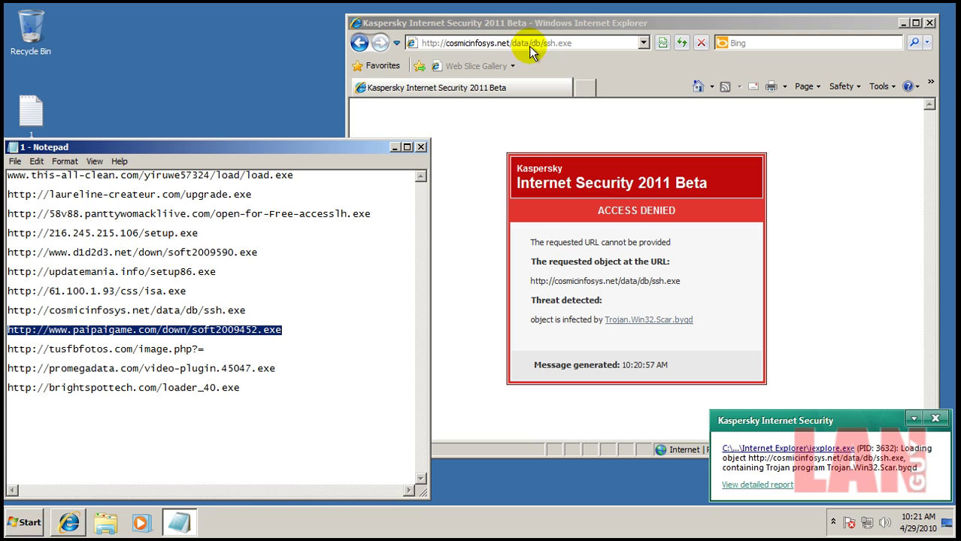
# Load the copied paipaigame.com link in Internet Explorer in place of the current address.
pyautogui.click(569, 43)
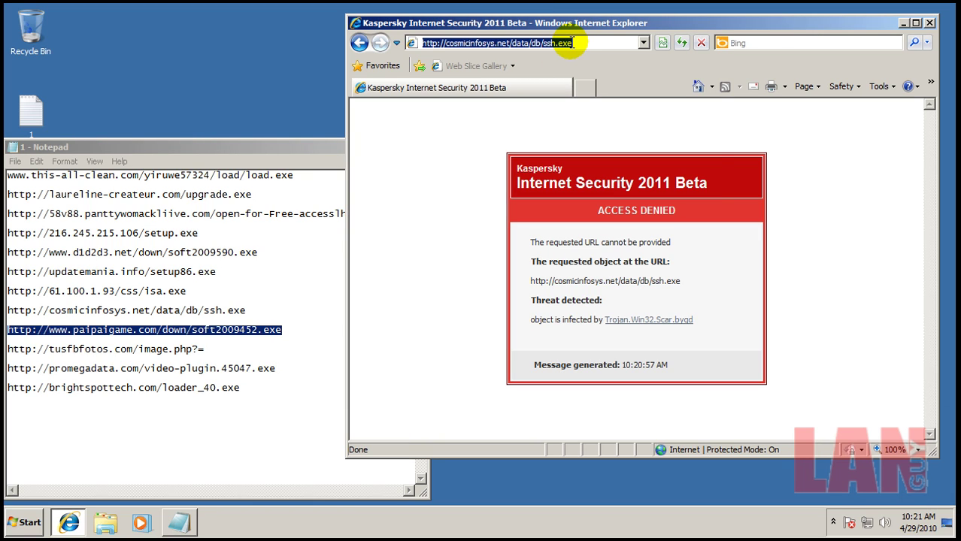
pyautogui.rightClick(571, 42)
pyautogui.click(601, 92)
pyautogui.press('Return')
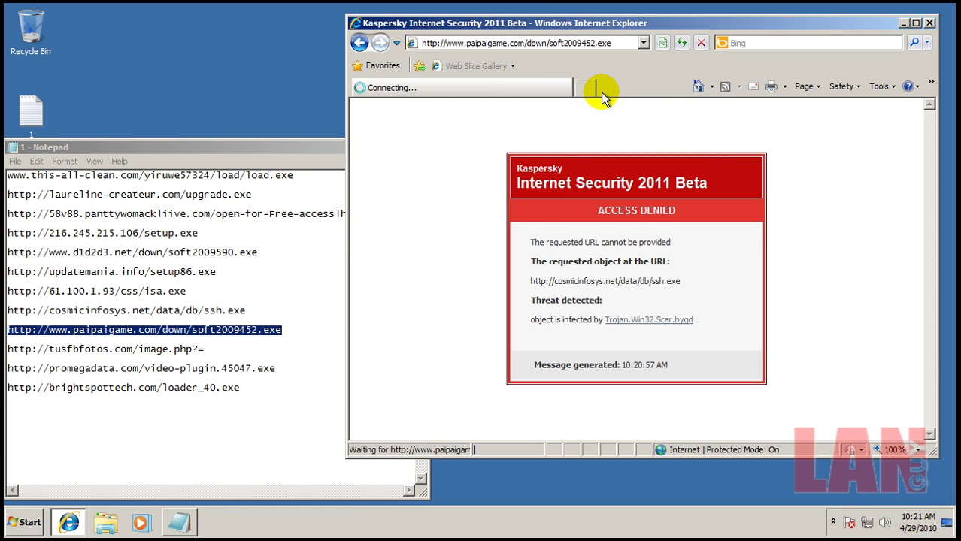
pyautogui.doubleClick(209, 349)
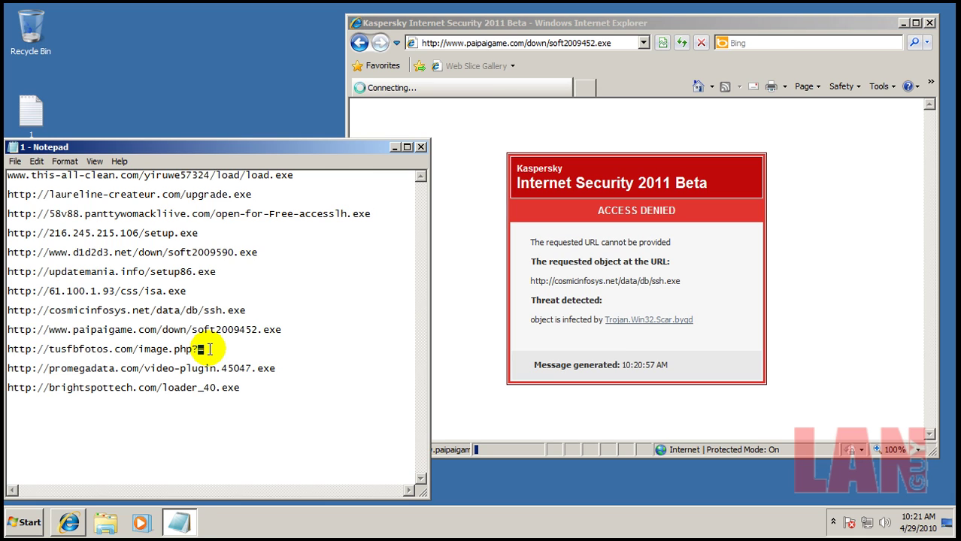
pyautogui.moveTo(209, 349); pyautogui.dragTo(9, 349)
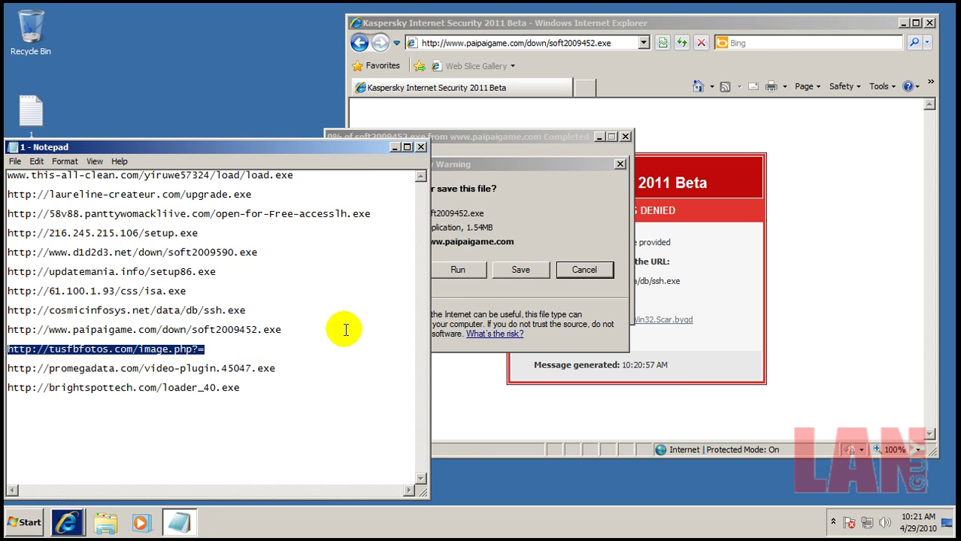
pyautogui.click(447, 272)
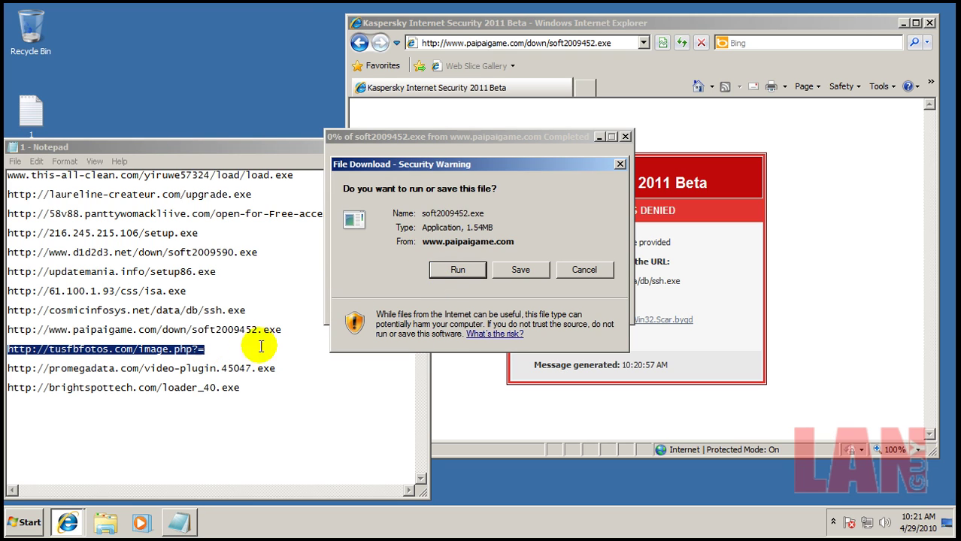
pyautogui.click(443, 270)
pyautogui.rightClick(199, 348)
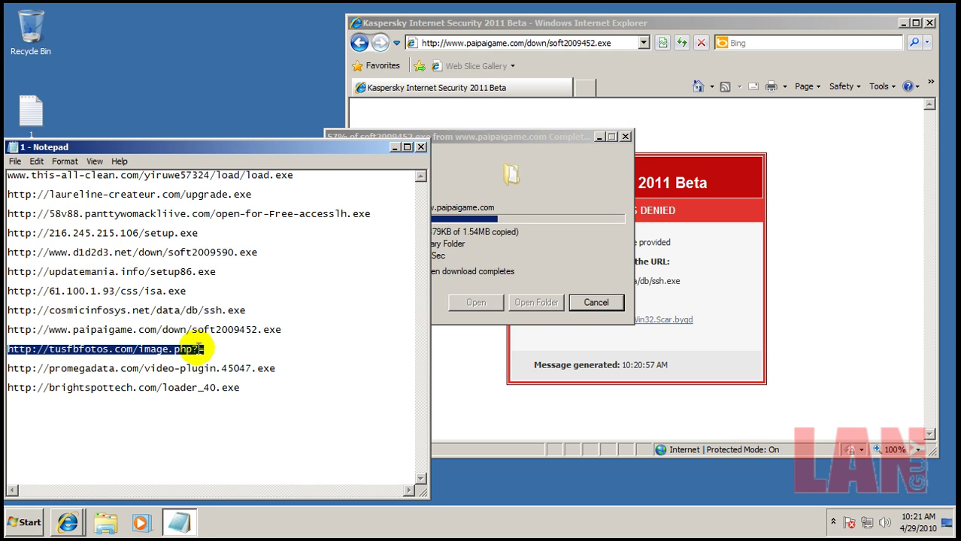
pyautogui.click(224, 216)
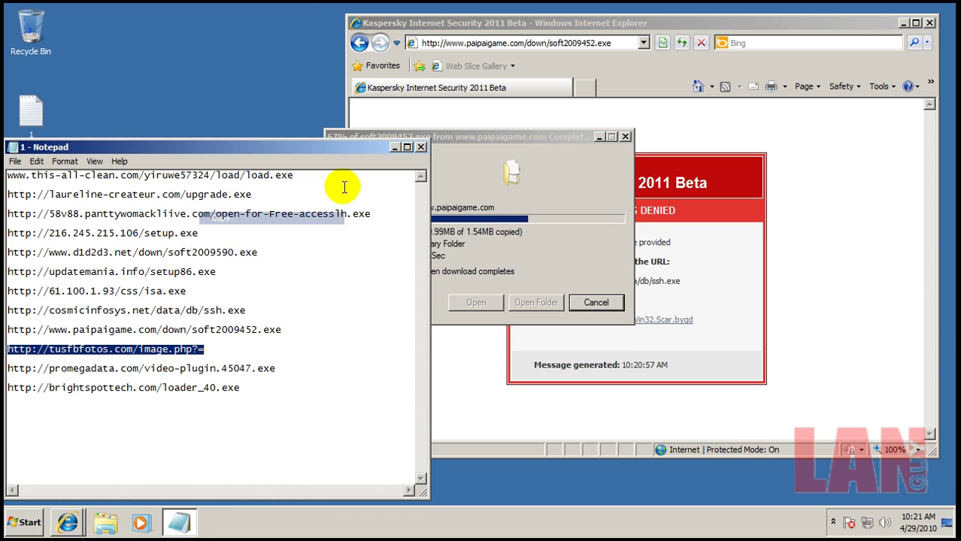
# Load the copied tusfbfotos.com link in Internet Explorer in place of the paipaigame.com address.
pyautogui.click(436, 141)
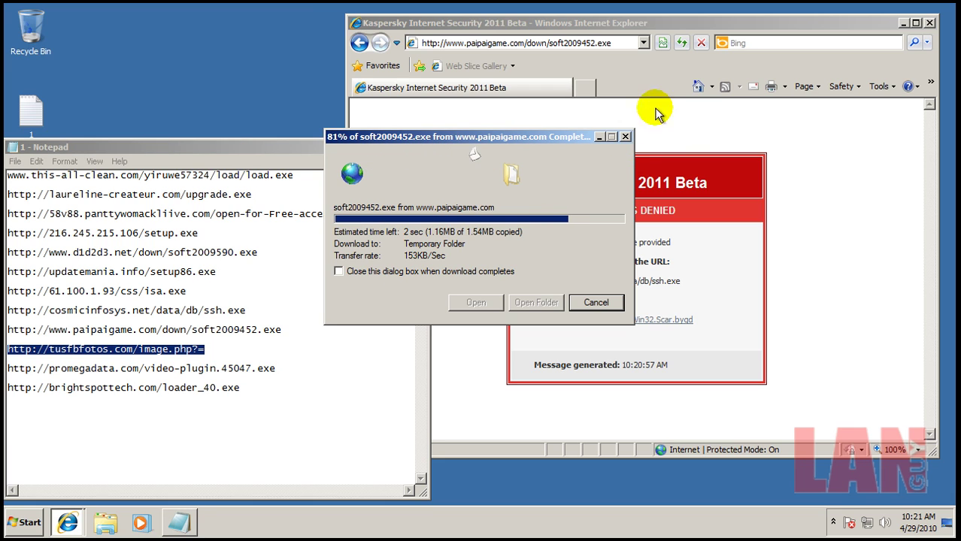
pyautogui.click(621, 43)
pyautogui.click(621, 42)
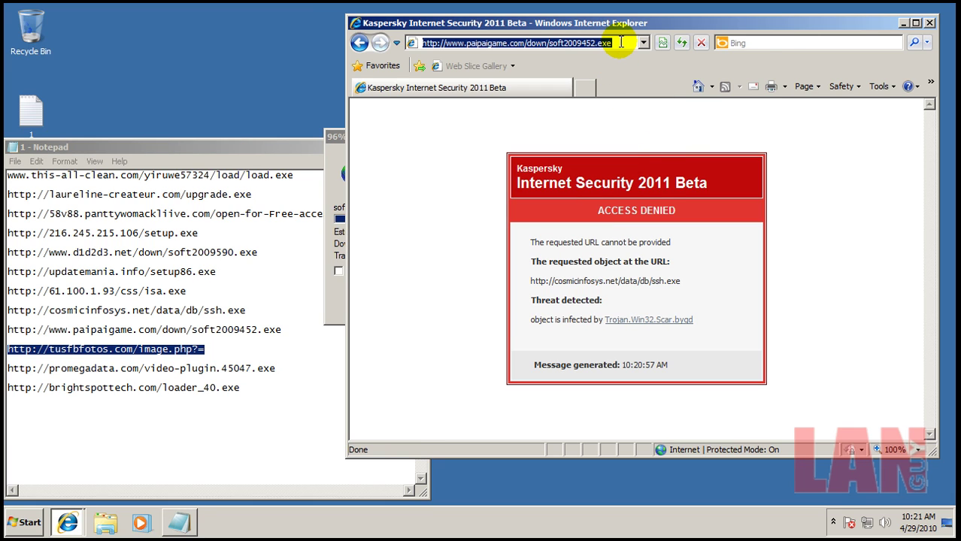
pyautogui.rightClick(622, 43)
pyautogui.click(635, 94)
pyautogui.press('Return')
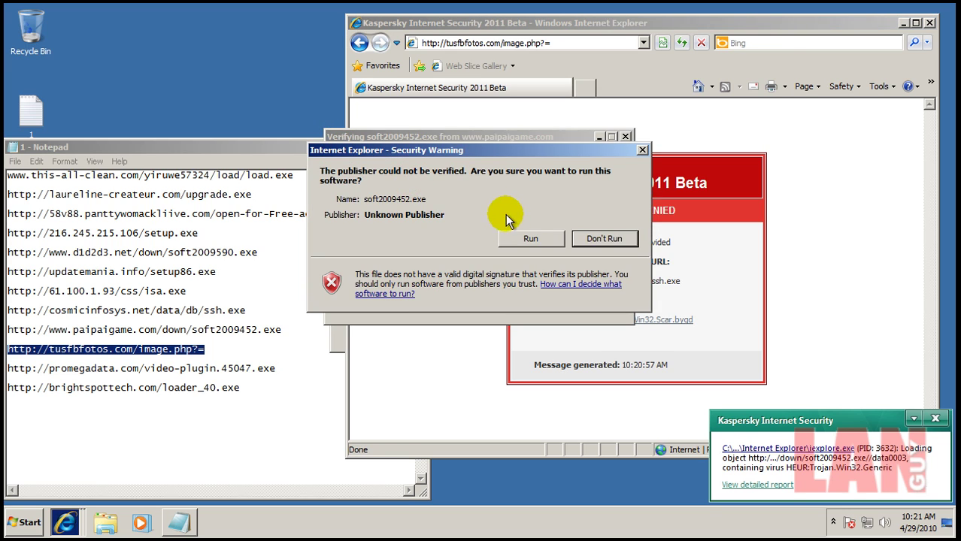
# Approve running soft2009452.exe, dismissing its Windows error dialog, and run the tusfbfotos.com download despite its unknown publisher.
pyautogui.click(542, 239)
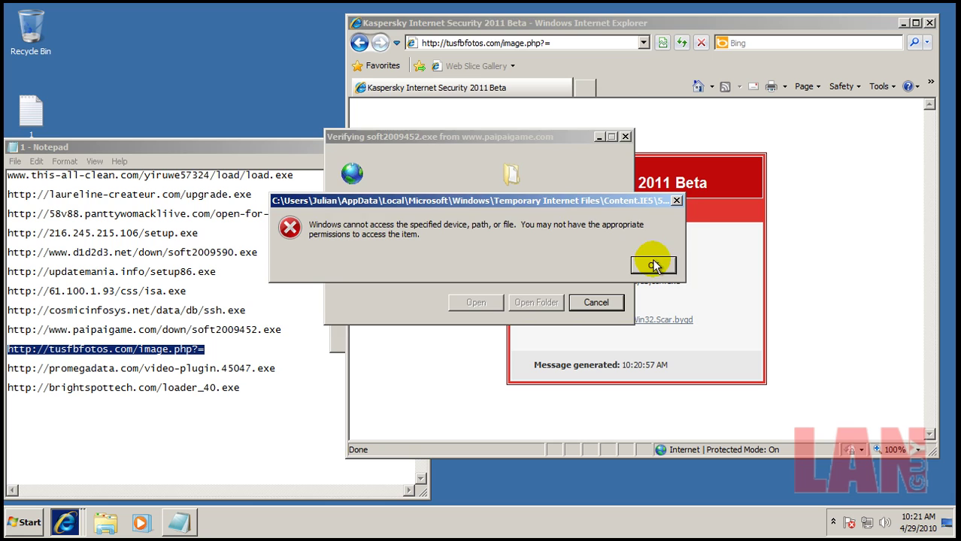
pyautogui.click(653, 266)
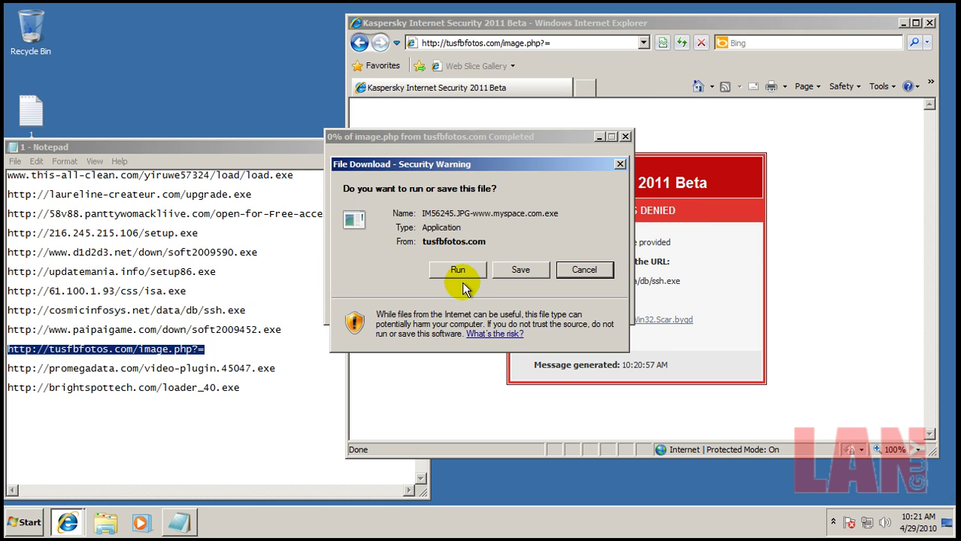
pyautogui.click(461, 272)
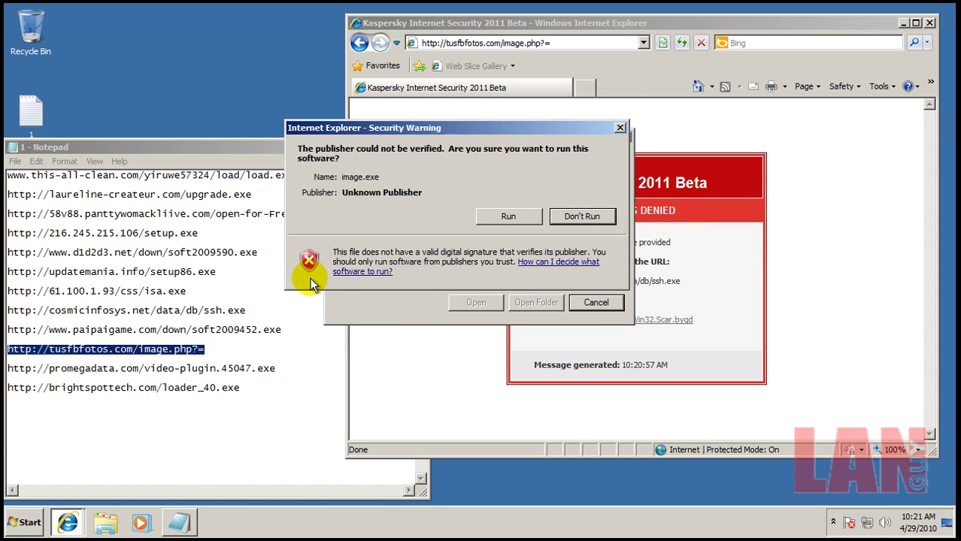
pyautogui.click(499, 215)
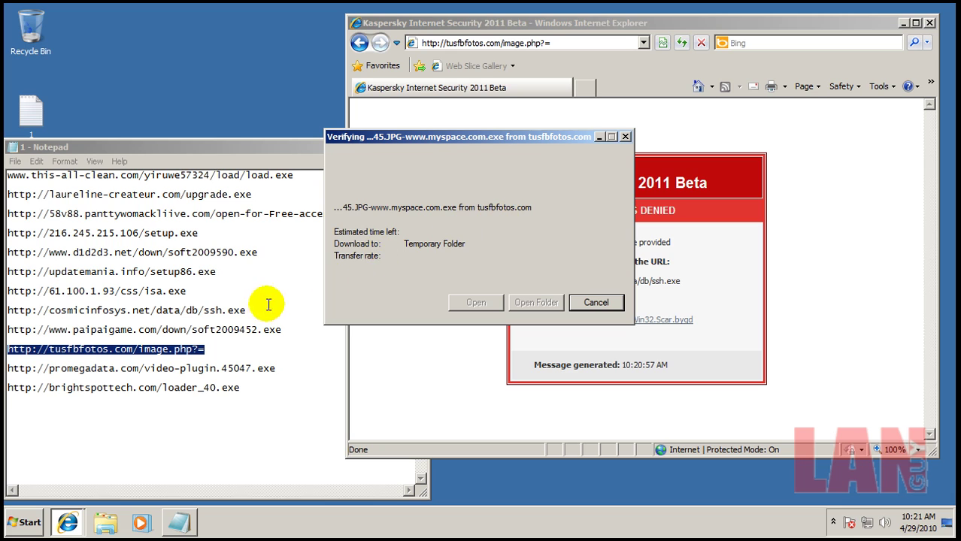
pyautogui.doubleClick(280, 369)
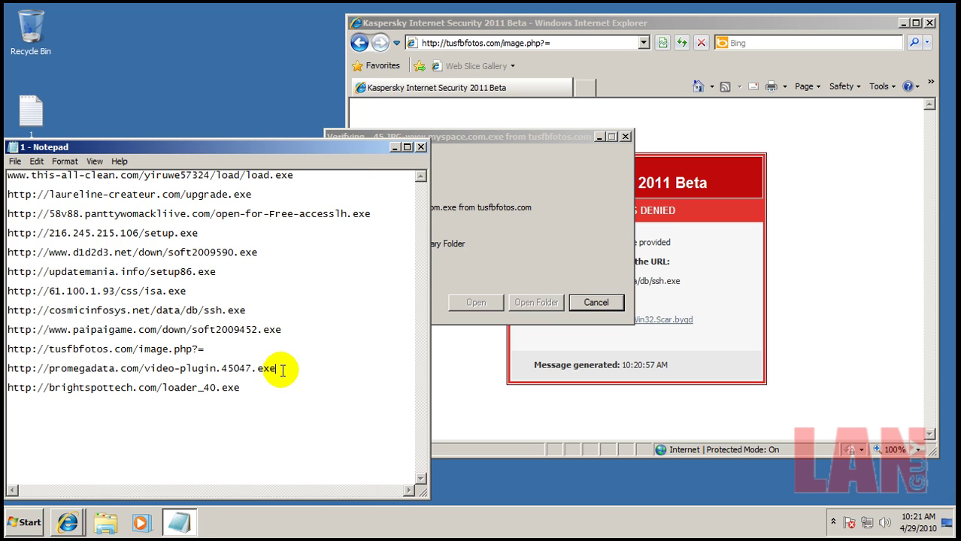
pyautogui.moveTo(283, 369); pyautogui.dragTo(17, 369)
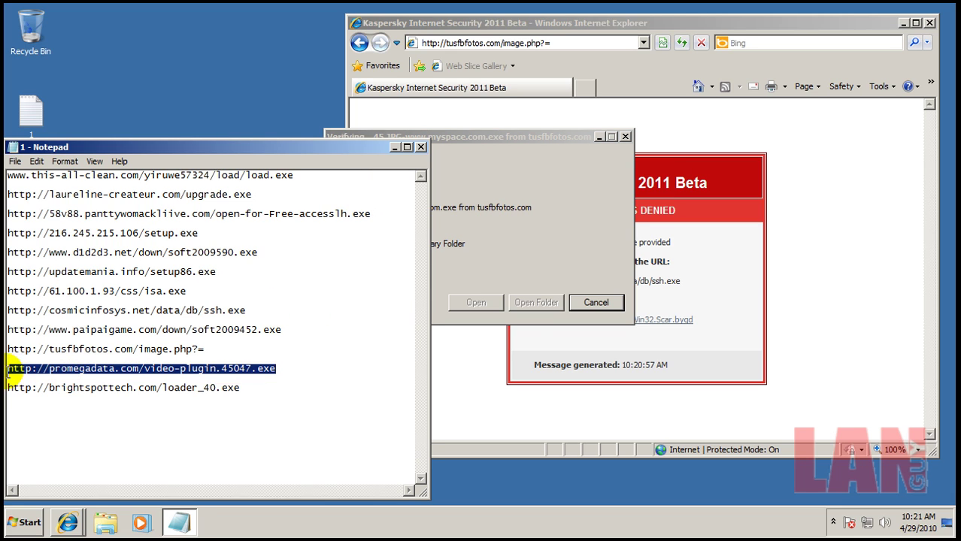
pyautogui.rightClick(20, 366)
pyautogui.click(61, 237)
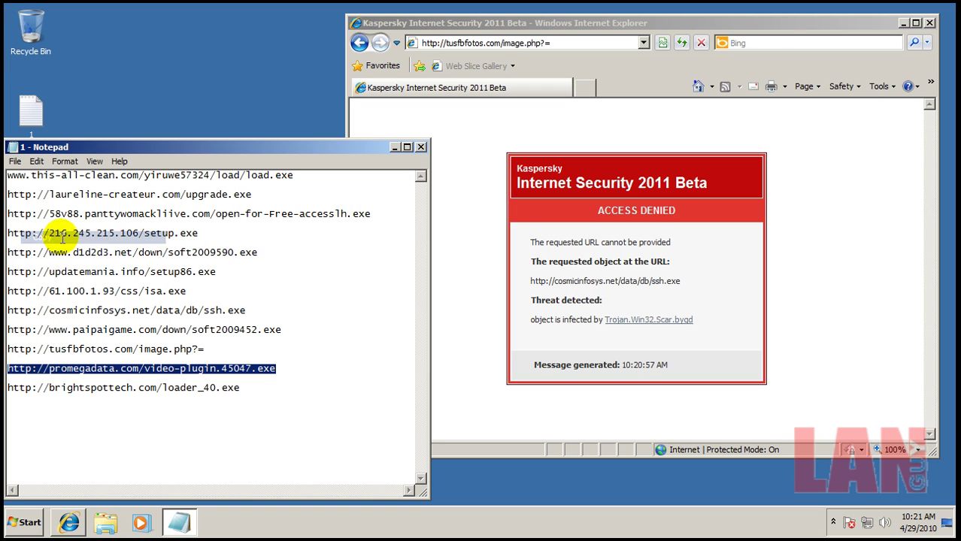
# Load the copied promegadata.com link in Internet Explorer in place of the tusfbfotos.com address.
pyautogui.click(368, 105)
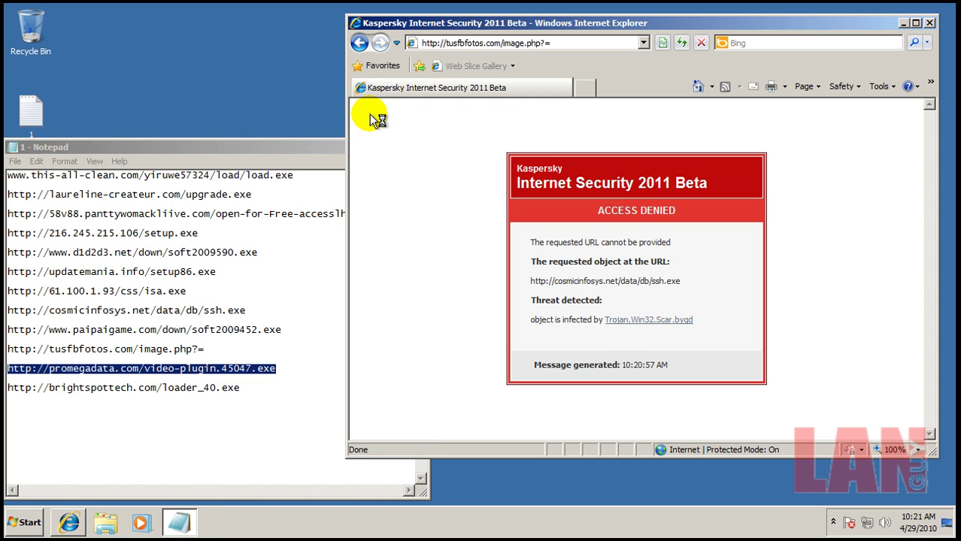
pyautogui.click(326, 147)
pyautogui.moveTo(325, 149)
pyautogui.mouseDown()
pyautogui.moveTo(319, 220)
pyautogui.moveTo(322, 136)
pyautogui.moveTo(343, 146)
pyautogui.moveTo(333, 149)
pyautogui.mouseUp()
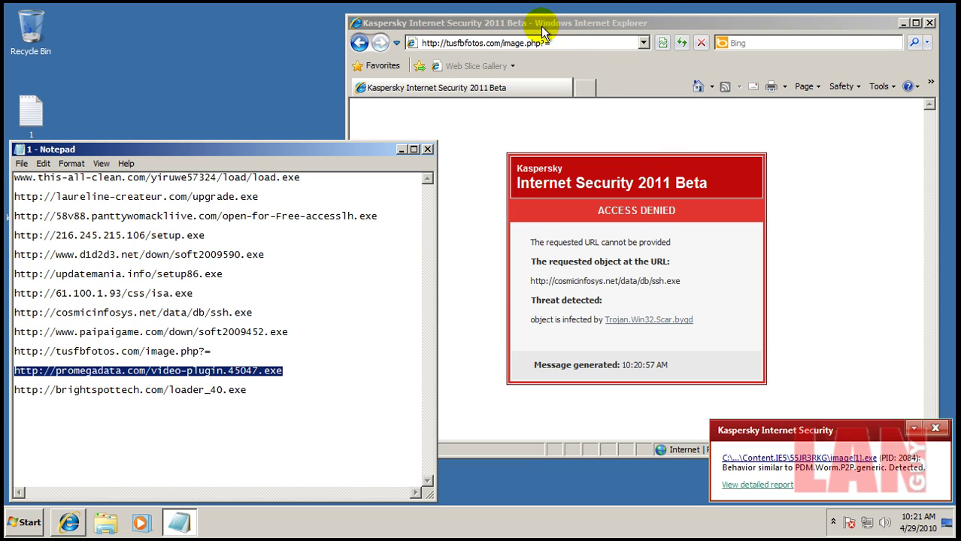
pyautogui.click(572, 42)
pyautogui.rightClick(570, 46)
pyautogui.click(620, 98)
pyautogui.press('Return')
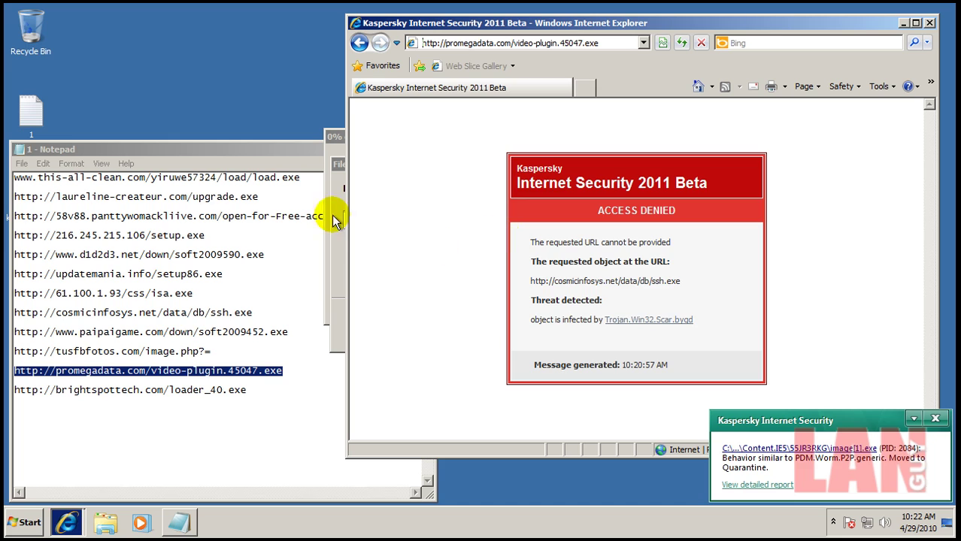
# Run video-plugin.45047.exe from its download prompt, approve the unknown publisher and cancel the Program Compatibility Assistant for image[1].exe.
pyautogui.click(339, 243)
pyautogui.click(444, 270)
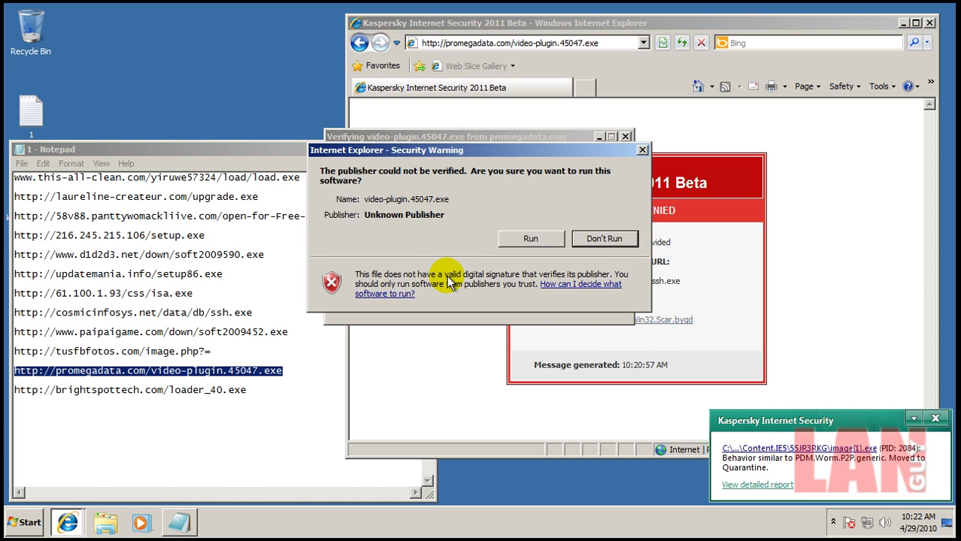
pyautogui.click(530, 237)
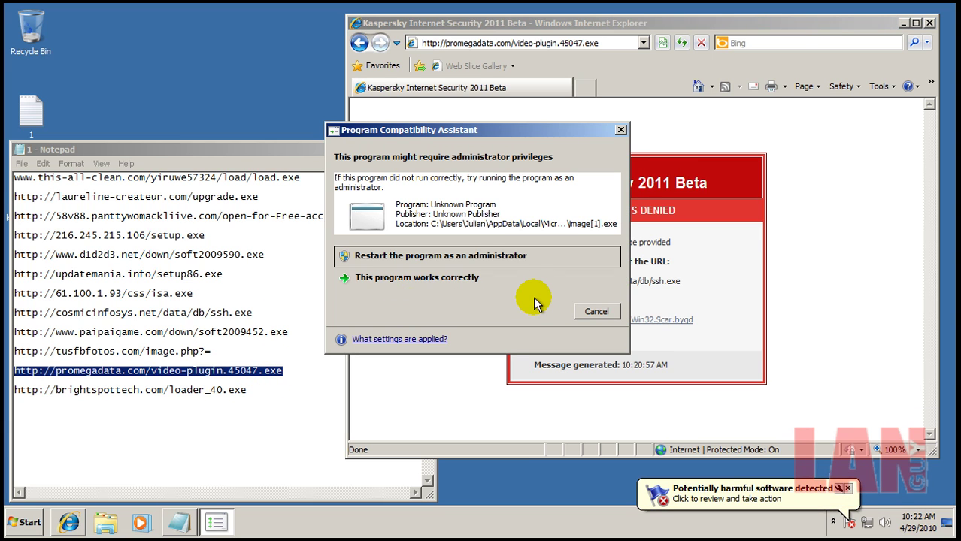
pyautogui.click(596, 310)
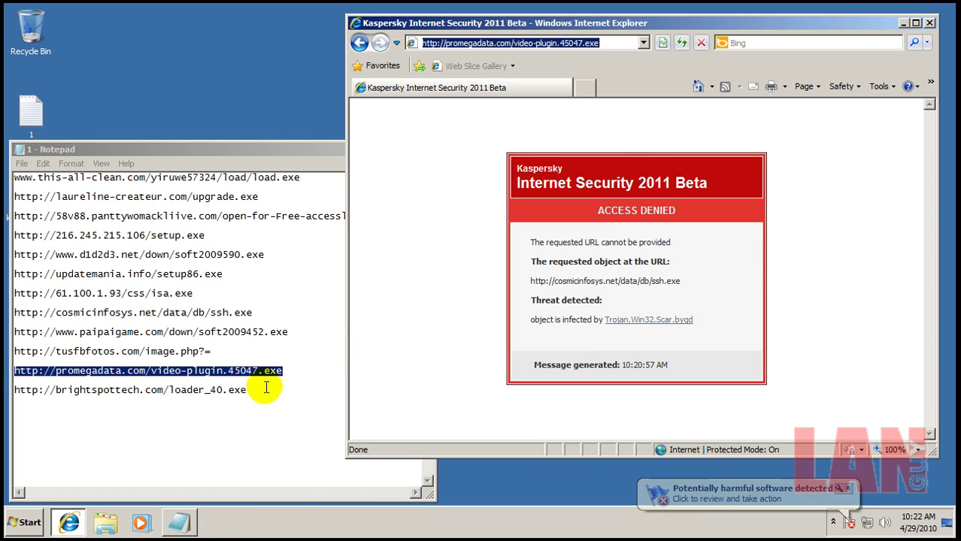
pyautogui.click(264, 386)
pyautogui.hotkey('shift', 'Home')
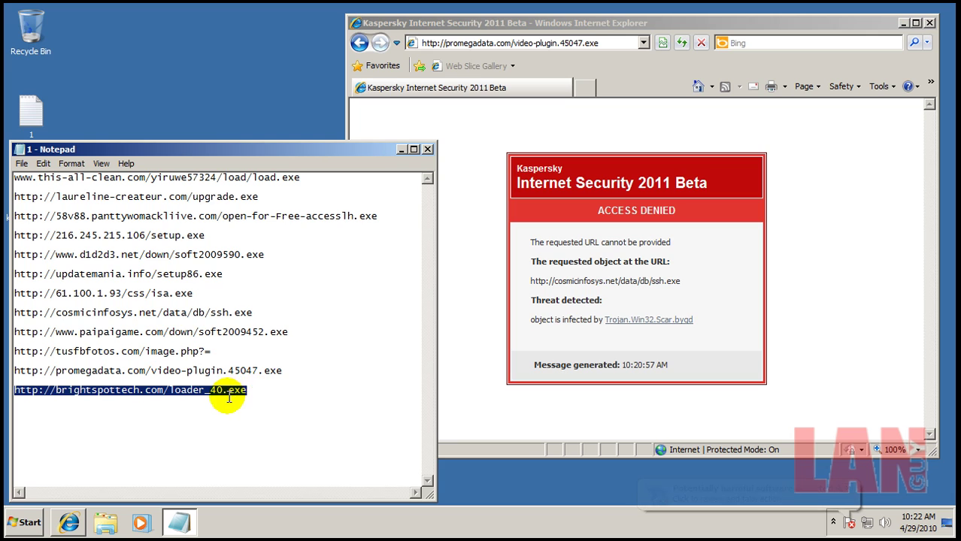
pyautogui.rightClick(229, 394)
pyautogui.click(306, 268)
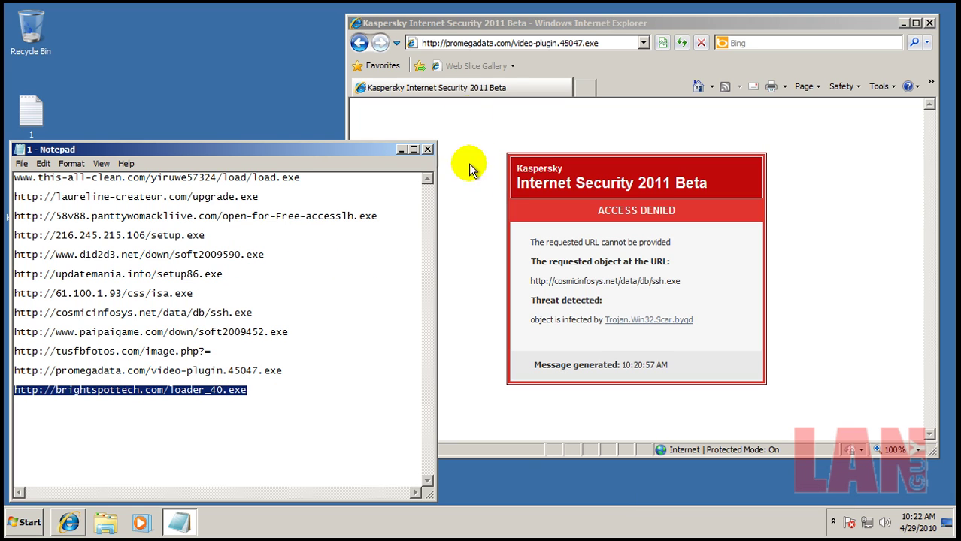
# Load the copied brightspottech.com link in Internet Explorer and run loader_40.exe from its download prompt.
pyautogui.click(538, 42)
pyautogui.rightClick(607, 39)
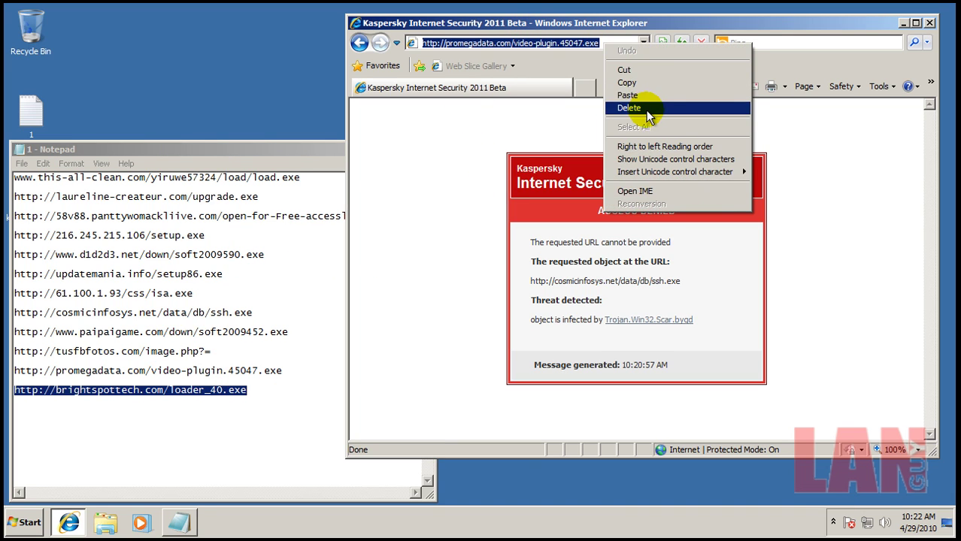
pyautogui.click(635, 96)
pyautogui.press('Return')
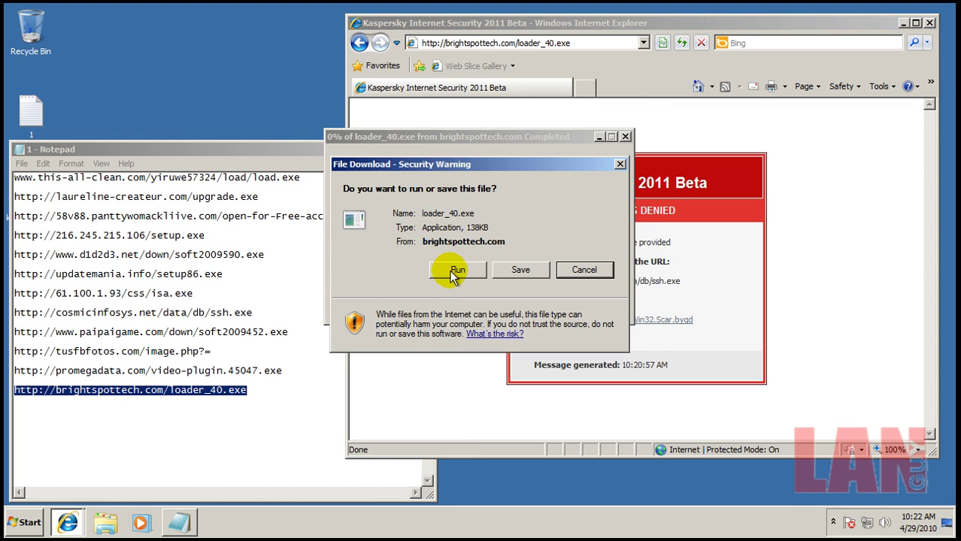
pyautogui.click(454, 275)
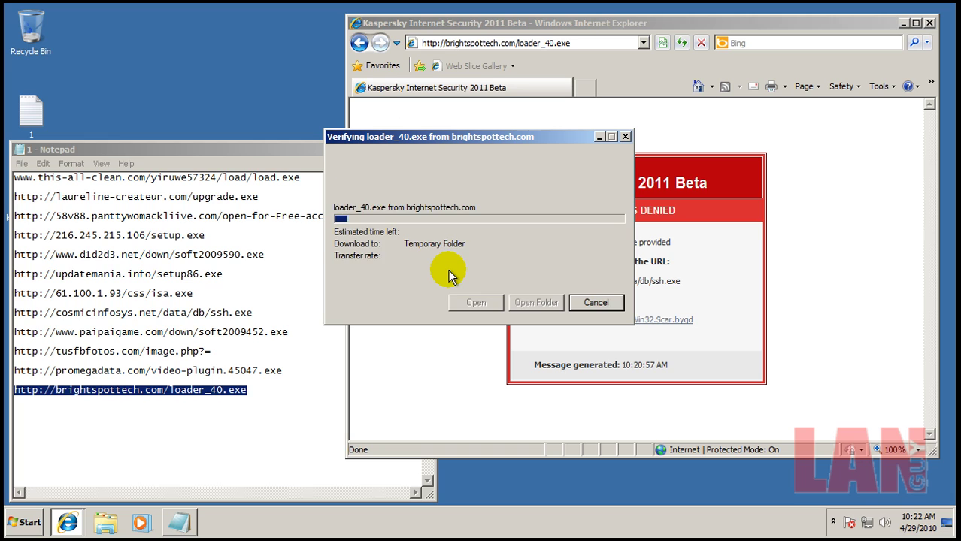
# Close the Notepad list and the Internet Explorer window, and approve running loader_40.exe.
pyautogui.click(314, 153)
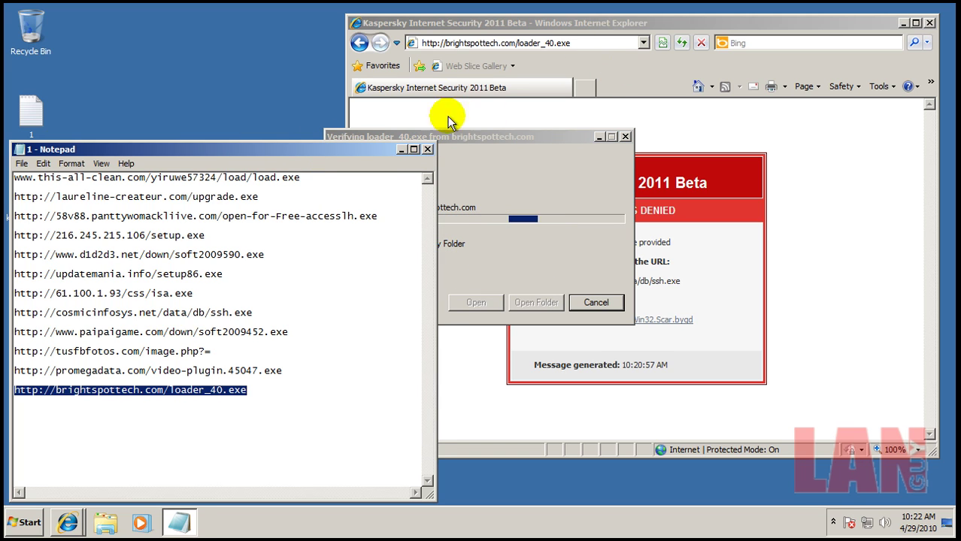
pyautogui.hotkey('alt', 'F4')
pyautogui.click(931, 23)
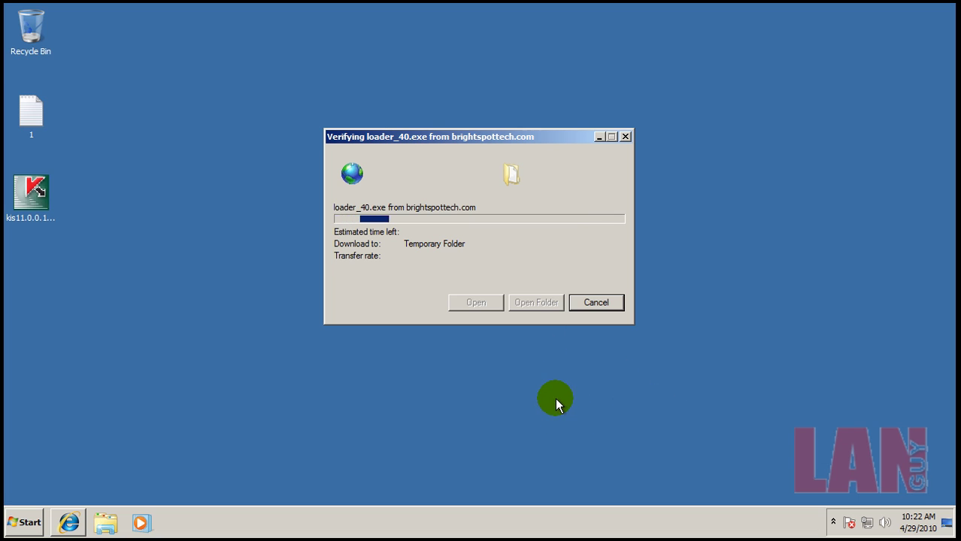
pyautogui.click(518, 216)
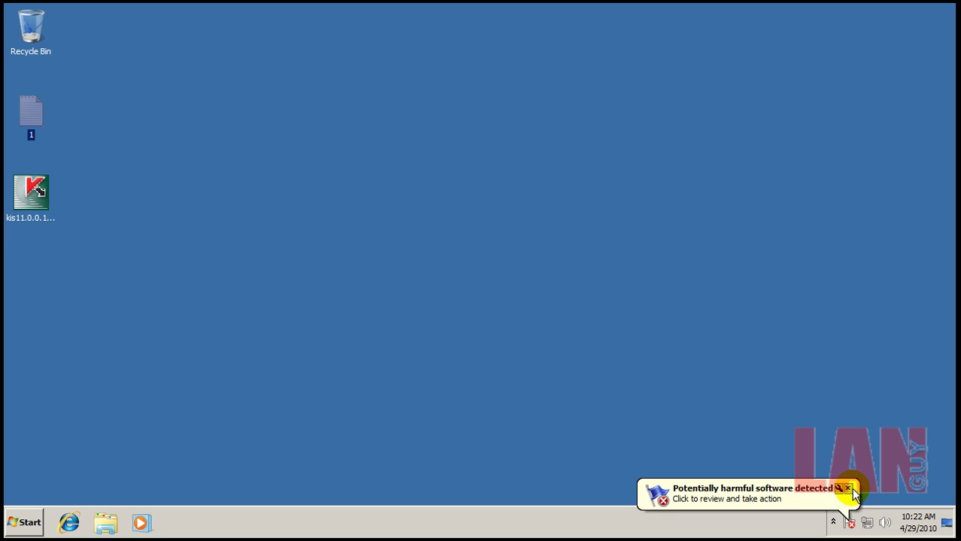
# Dismiss the harmful software notification and open the "Potentially harmful software detected" message from the Action Center summary.
pyautogui.click(848, 489)
pyautogui.click(833, 522)
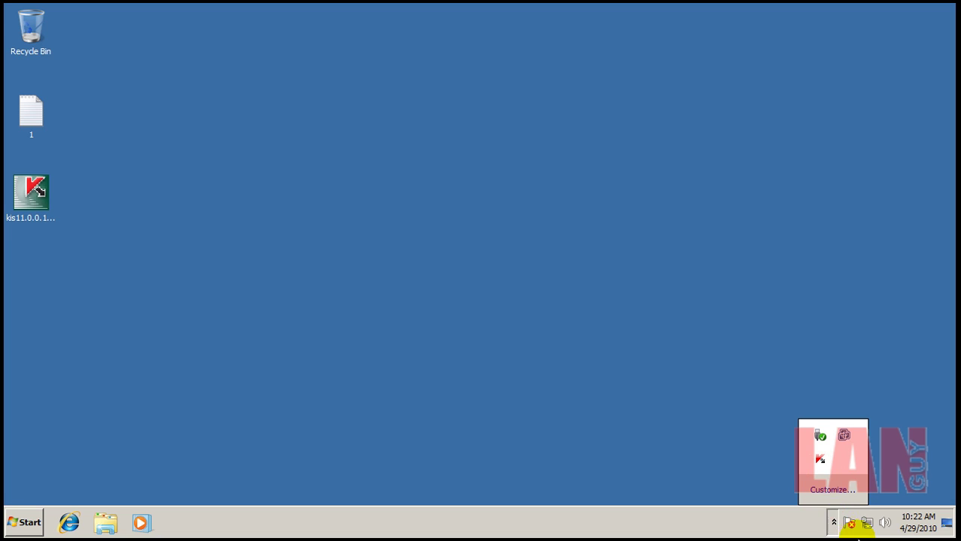
pyautogui.click(850, 524)
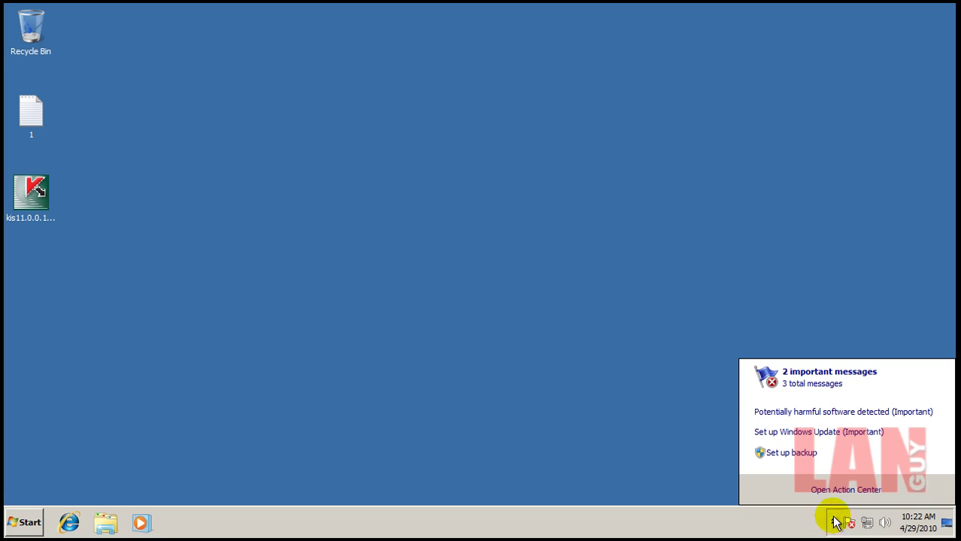
pyautogui.click(819, 419)
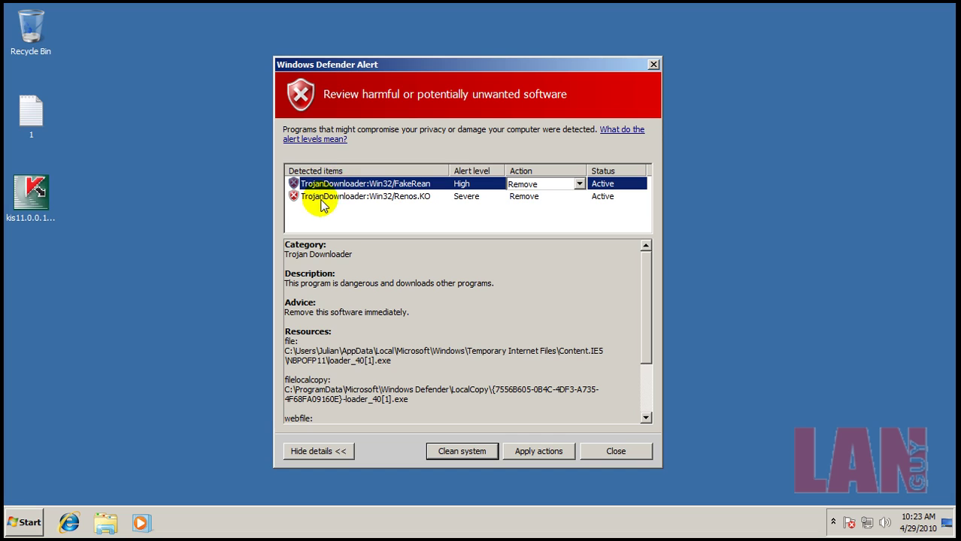
# Examine the details and resources of the Renos.KO and FakeRean detections in Windows Defender Alert, and close it without applying actions.
pyautogui.click(347, 202)
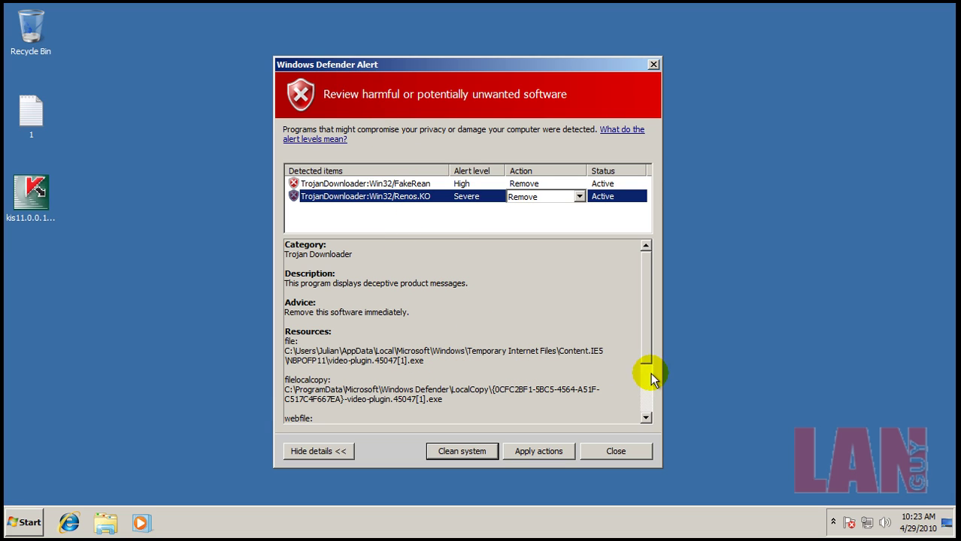
pyautogui.moveTo(651, 342); pyautogui.dragTo(611, 189)
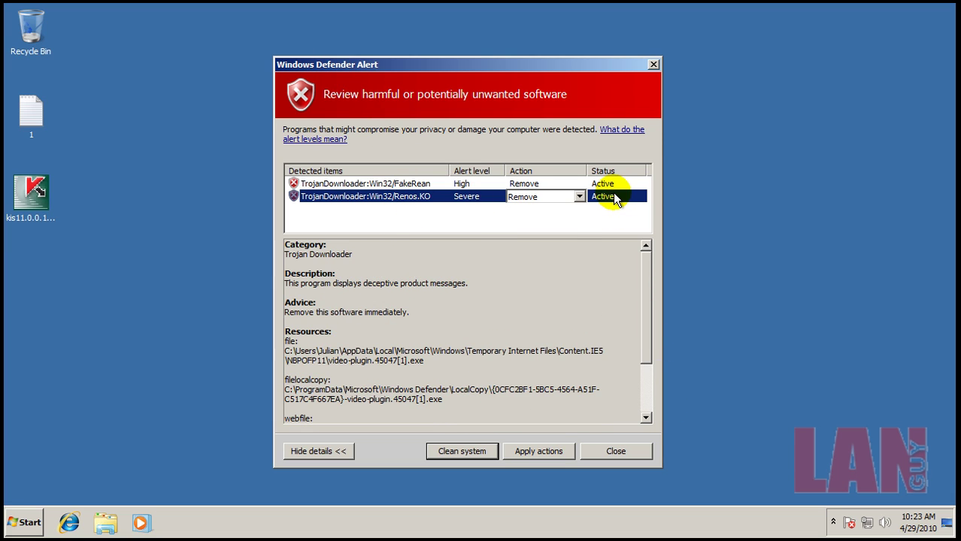
pyautogui.click(346, 185)
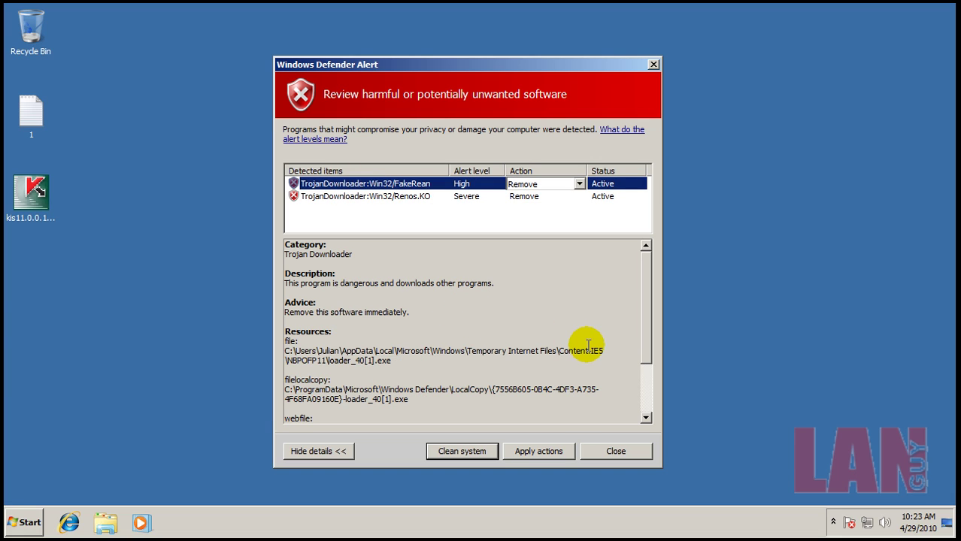
pyautogui.moveTo(651, 349); pyautogui.dragTo(656, 395)
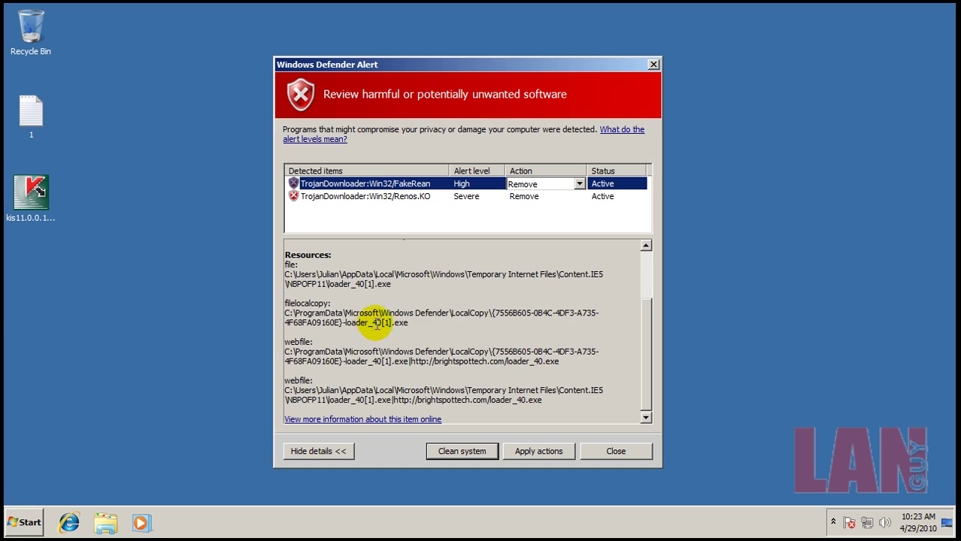
pyautogui.click(632, 453)
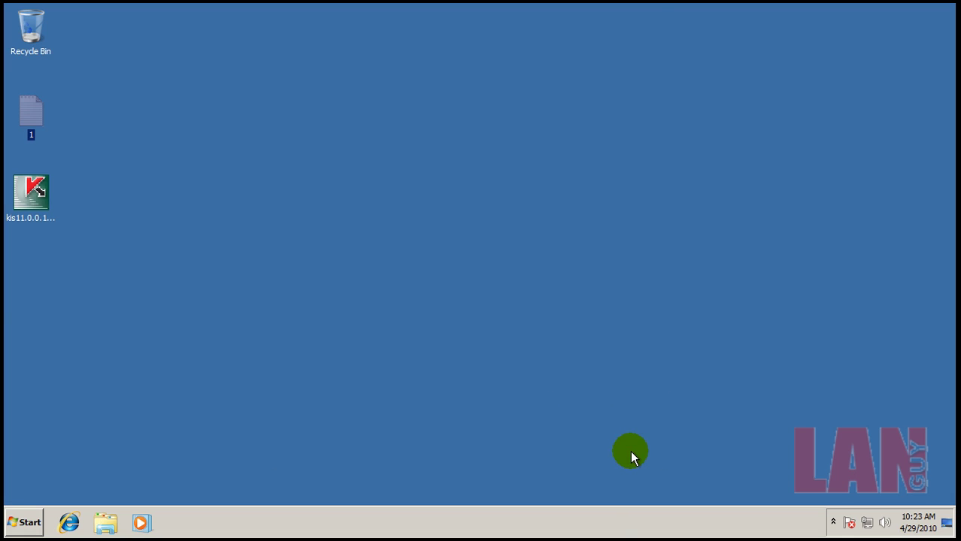
# Run a Critical Areas Scan in Kaspersky Internet Security 2011 and close its window once the scan is done.
pyautogui.click(833, 522)
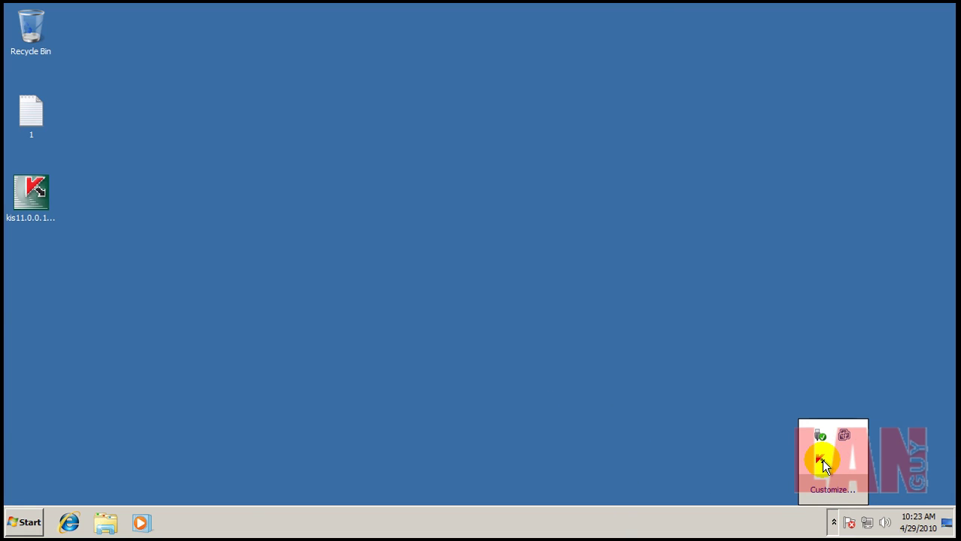
pyautogui.click(820, 461)
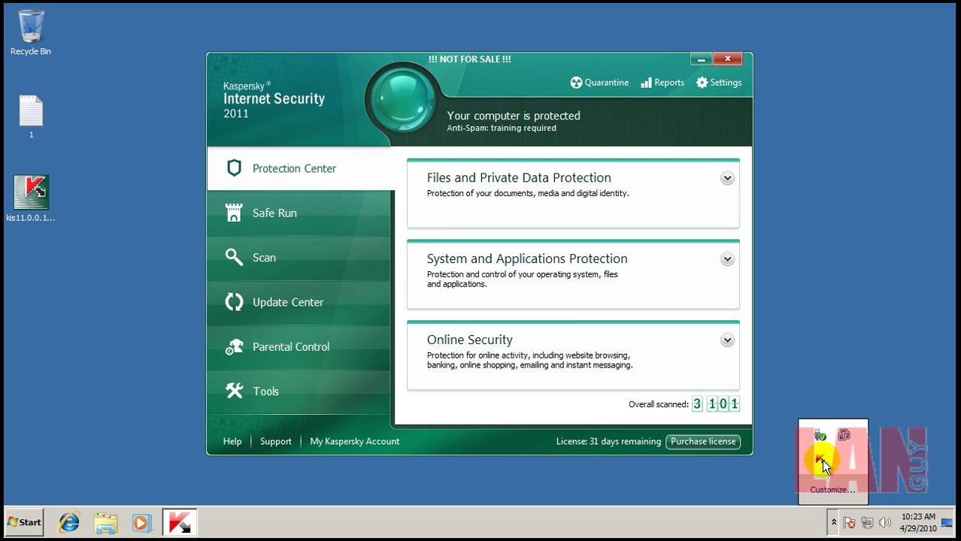
pyautogui.click(302, 263)
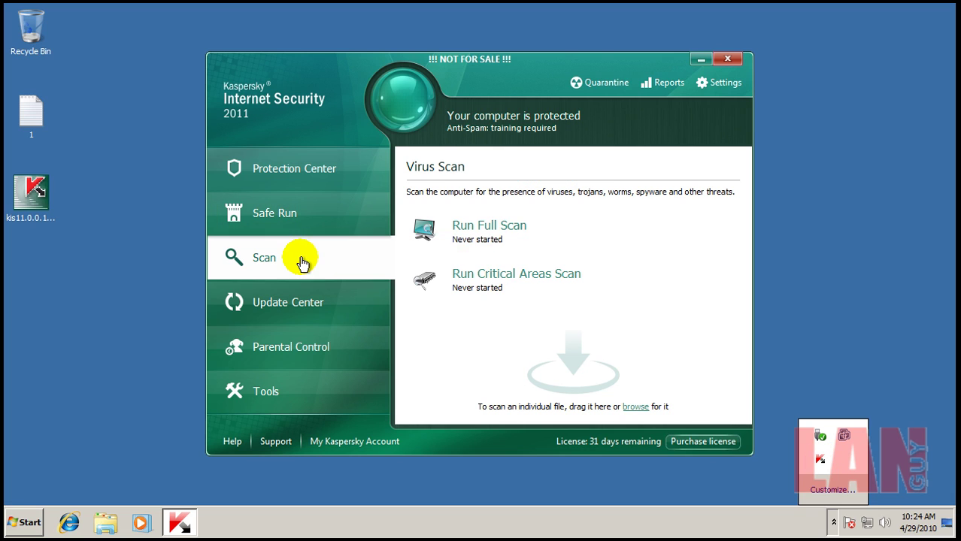
pyautogui.click(515, 279)
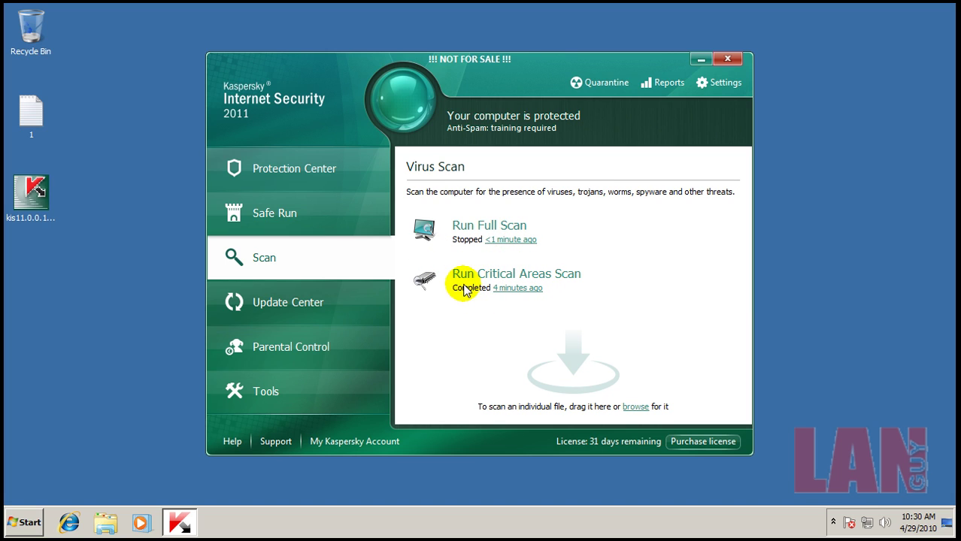
pyautogui.click(728, 61)
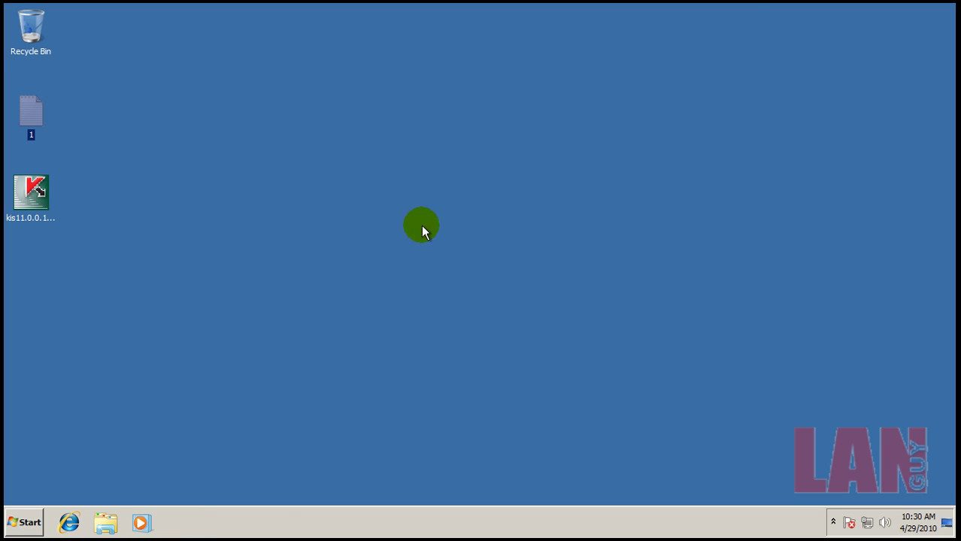
# Examine the processes from all users in Windows Task Manager, sorted by description, and close it.
pyautogui.rightClick(273, 518)
pyautogui.click(300, 468)
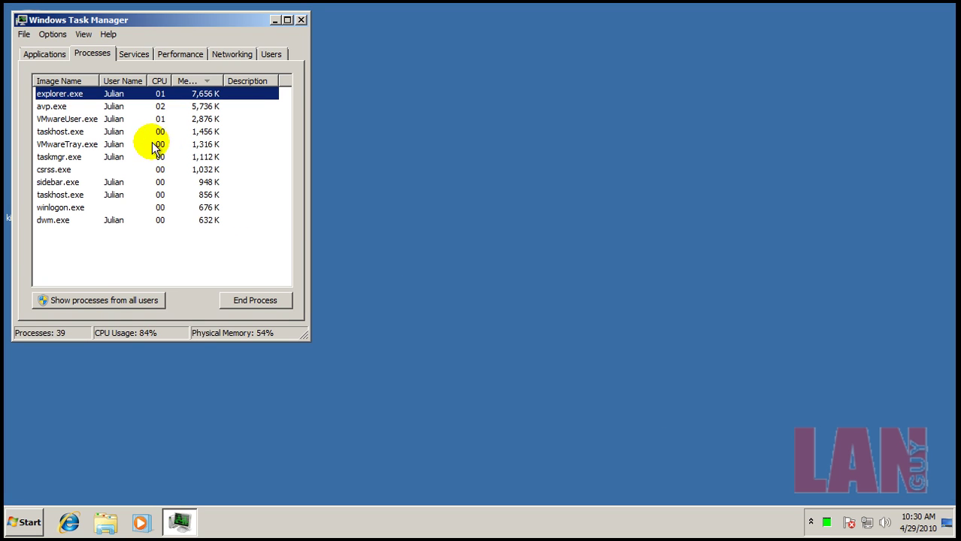
pyautogui.click(98, 300)
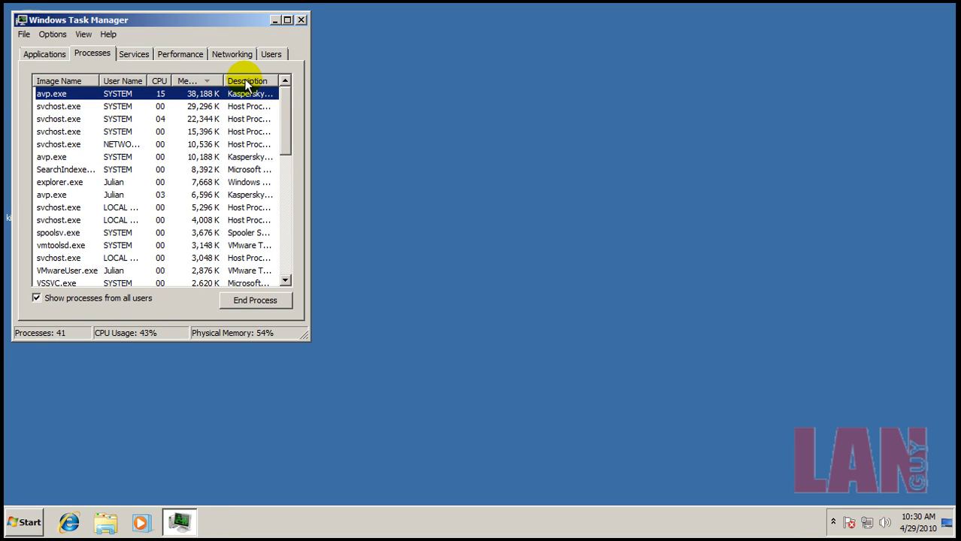
pyautogui.click(246, 83)
pyautogui.moveTo(287, 102); pyautogui.dragTo(290, 170)
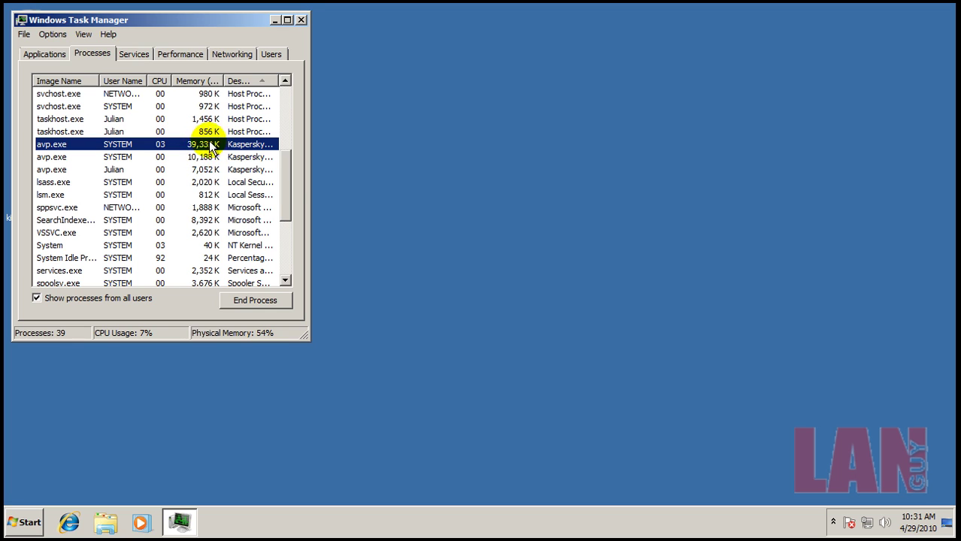
pyautogui.click(301, 21)
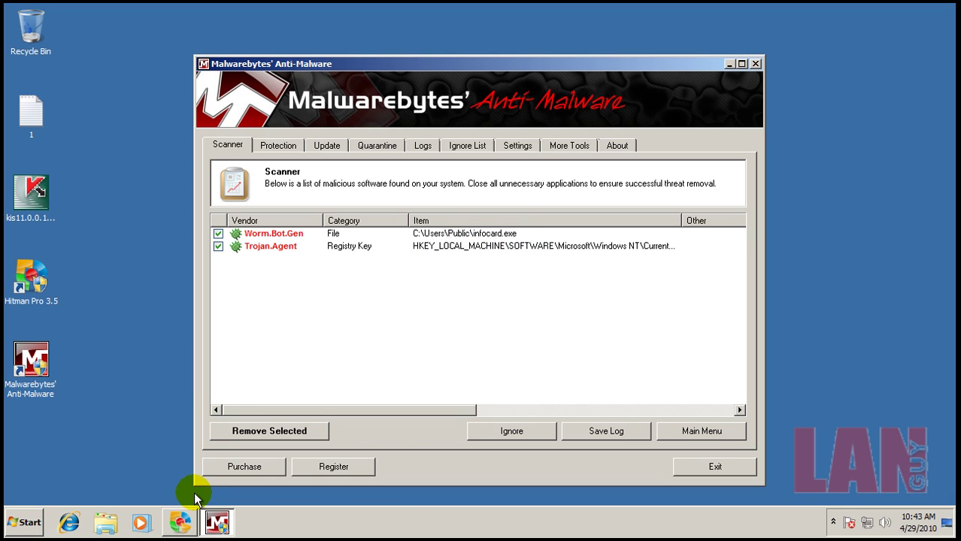
# Examine the Hitman Pro scan result details for the Windows Defender copy of loader_40[1].exe and infocard.exe, and close it without removing anything.
pyautogui.click(183, 525)
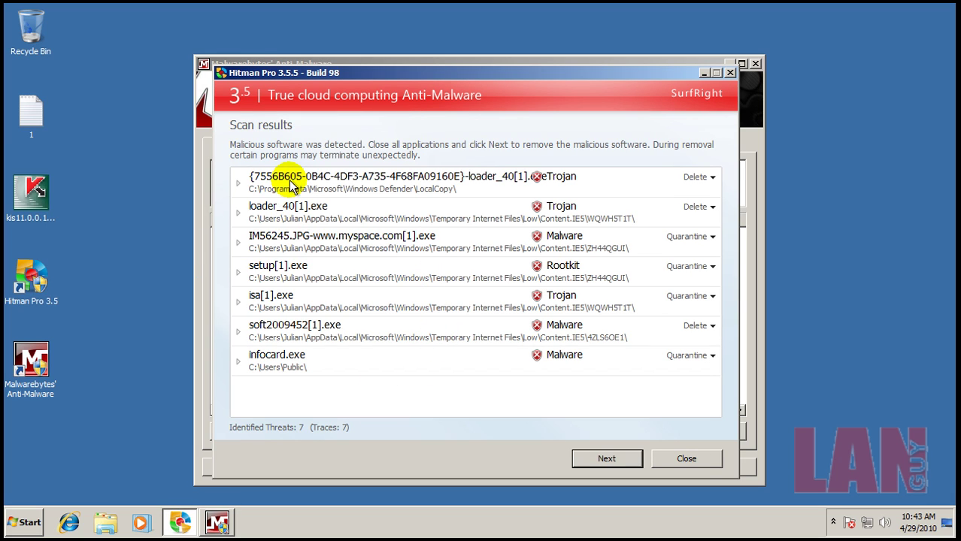
pyautogui.click(239, 186)
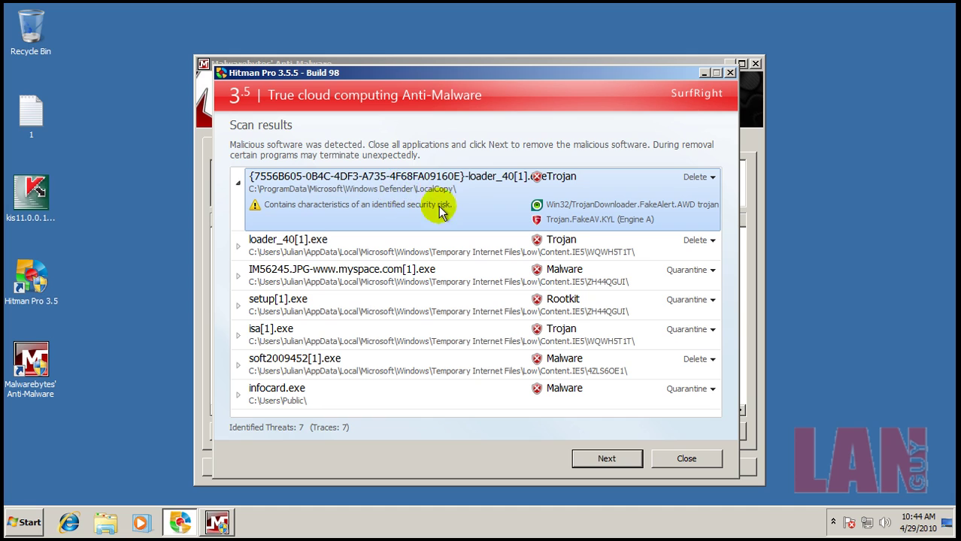
pyautogui.click(239, 184)
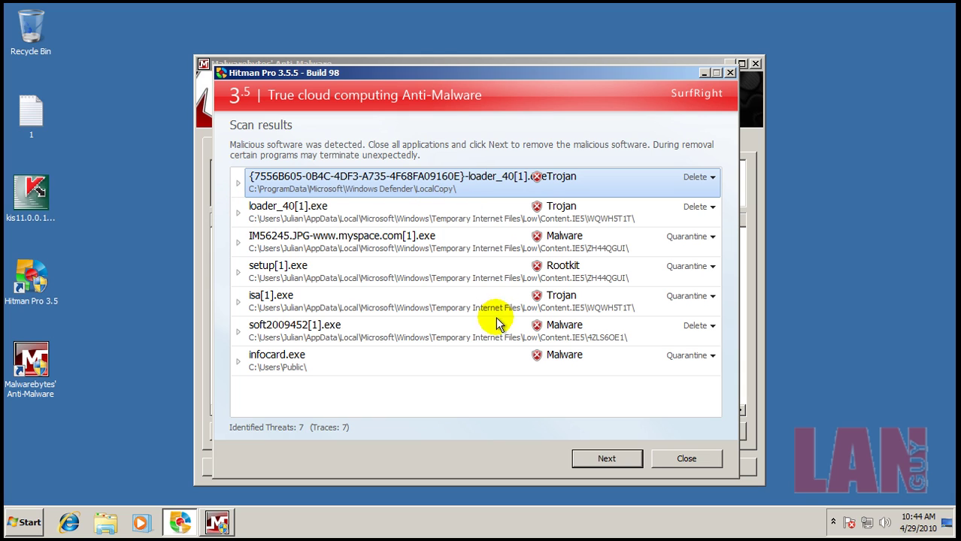
pyautogui.click(238, 362)
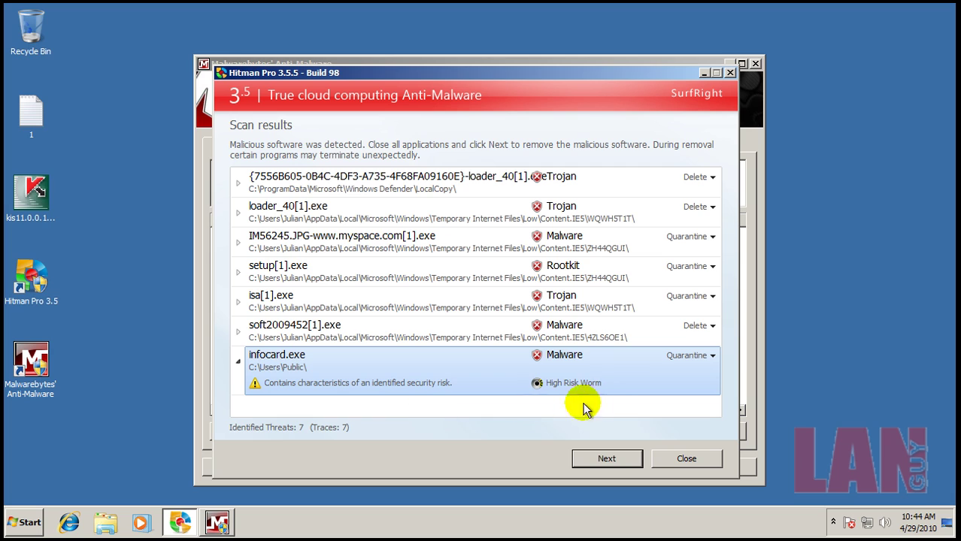
pyautogui.click(677, 459)
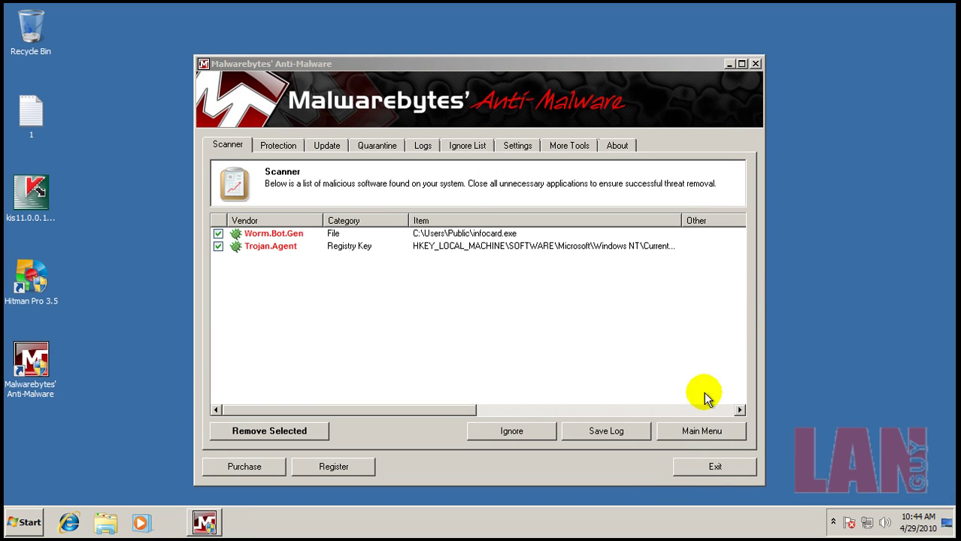
# Close Malwarebytes' Anti-Malware without removing the detected items, confirming the exit.
pyautogui.click(755, 64)
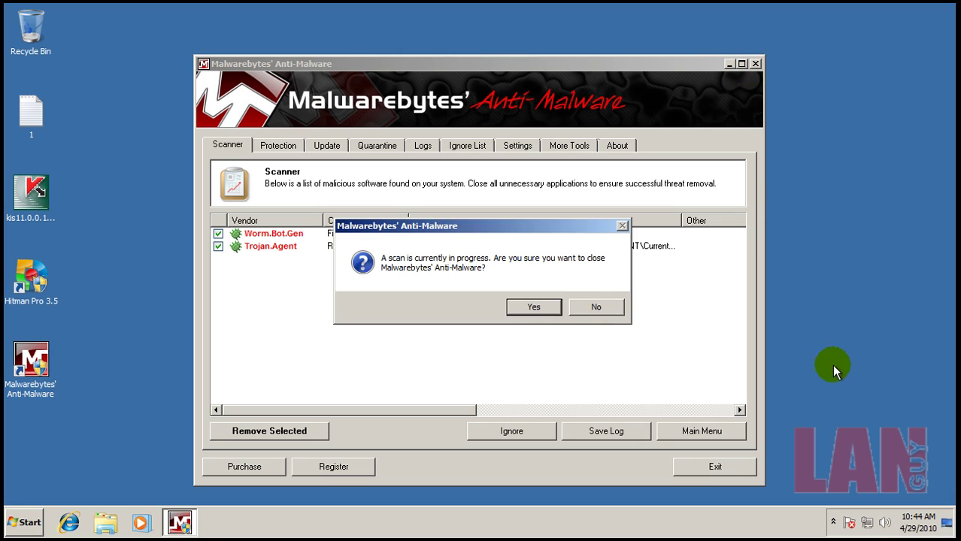
pyautogui.click(533, 308)
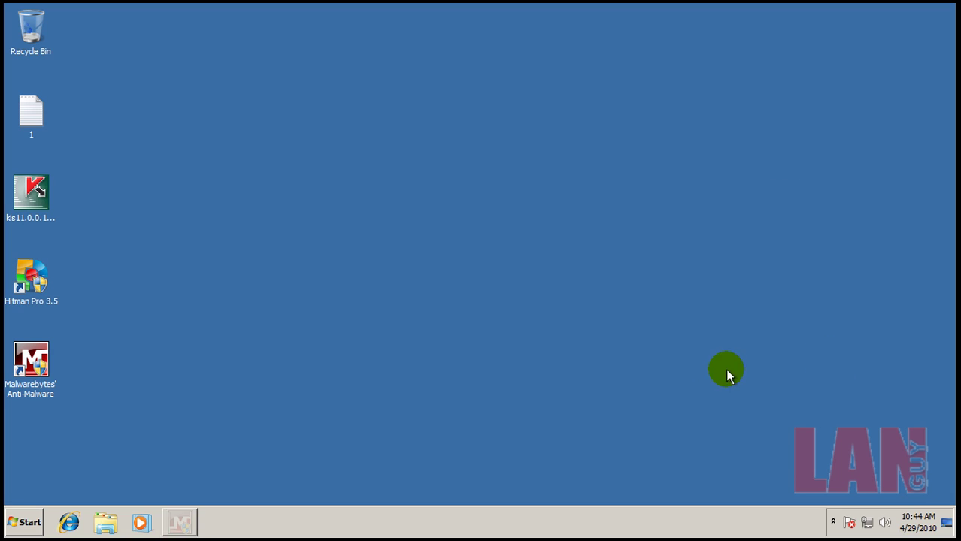
pyautogui.click(833, 522)
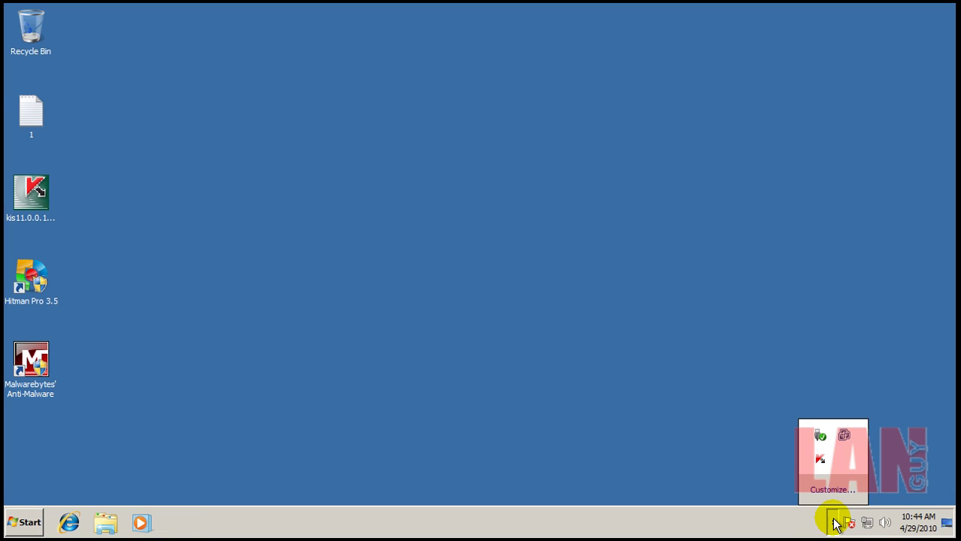
pyautogui.click(833, 522)
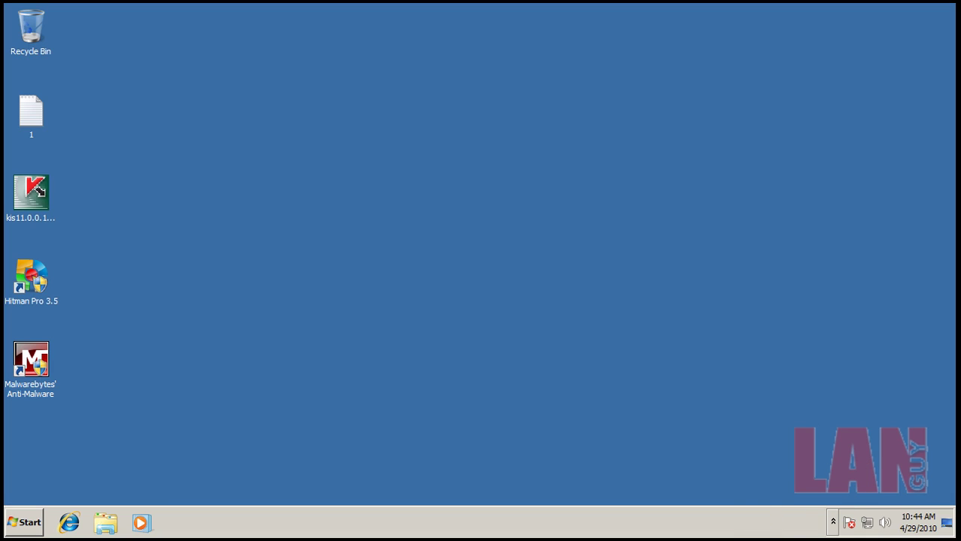